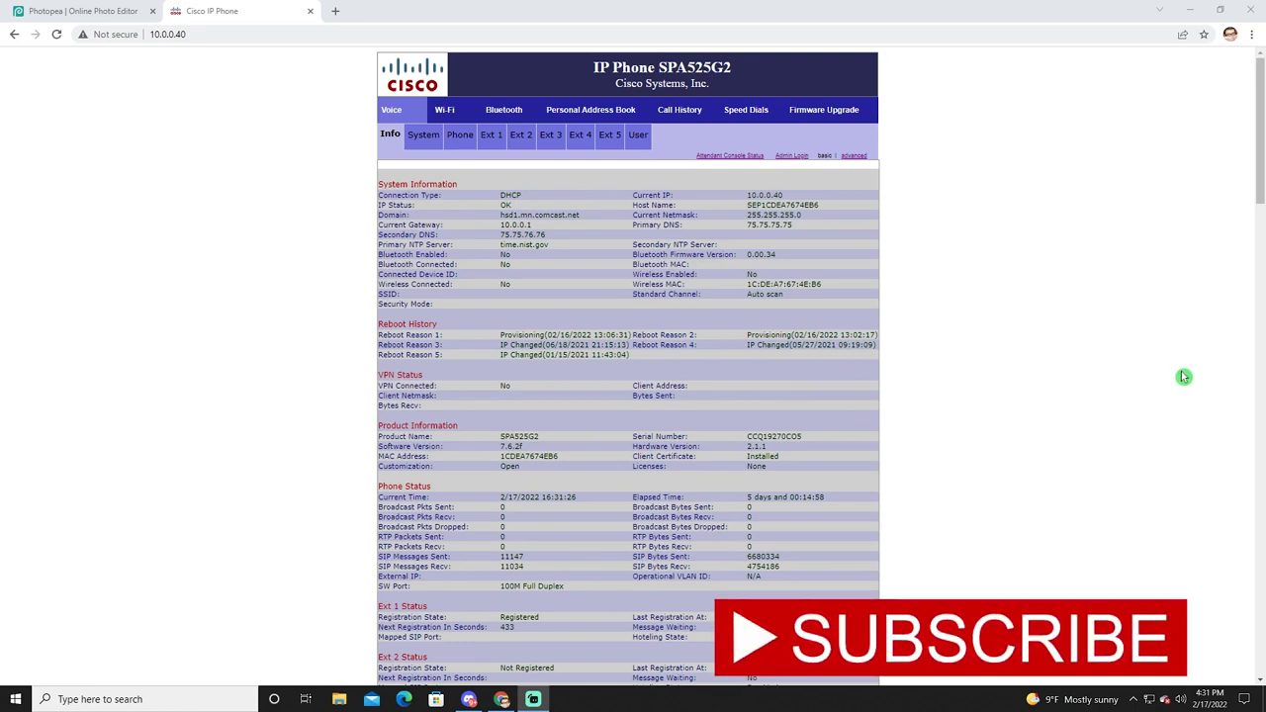
Step: Log into the phone's web interface as admin and open the User settings page
click(146, 36)
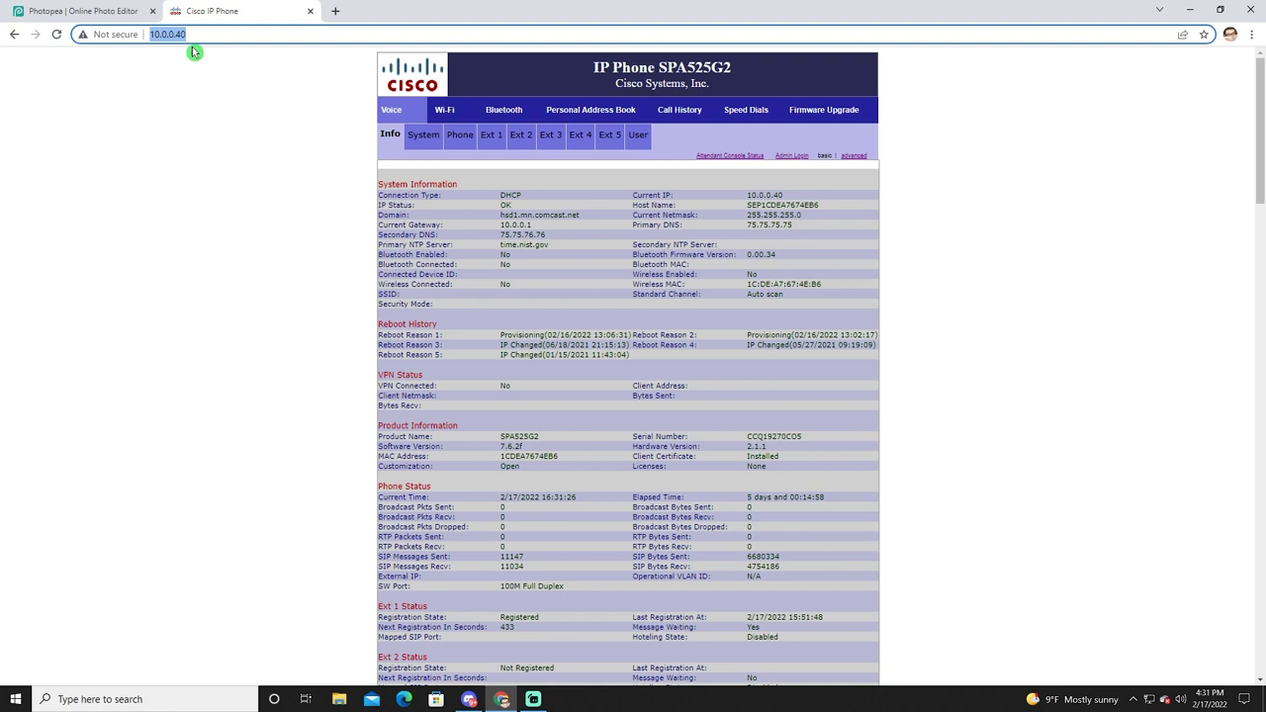
click(194, 96)
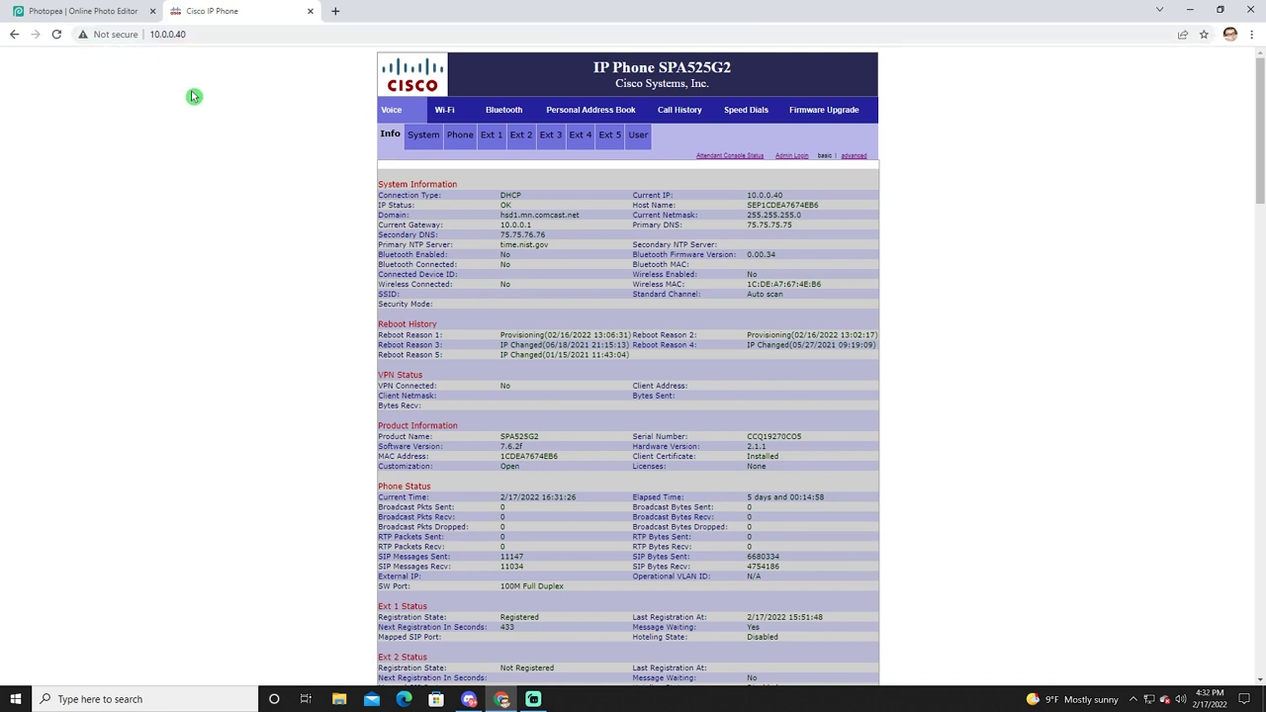
click(792, 156)
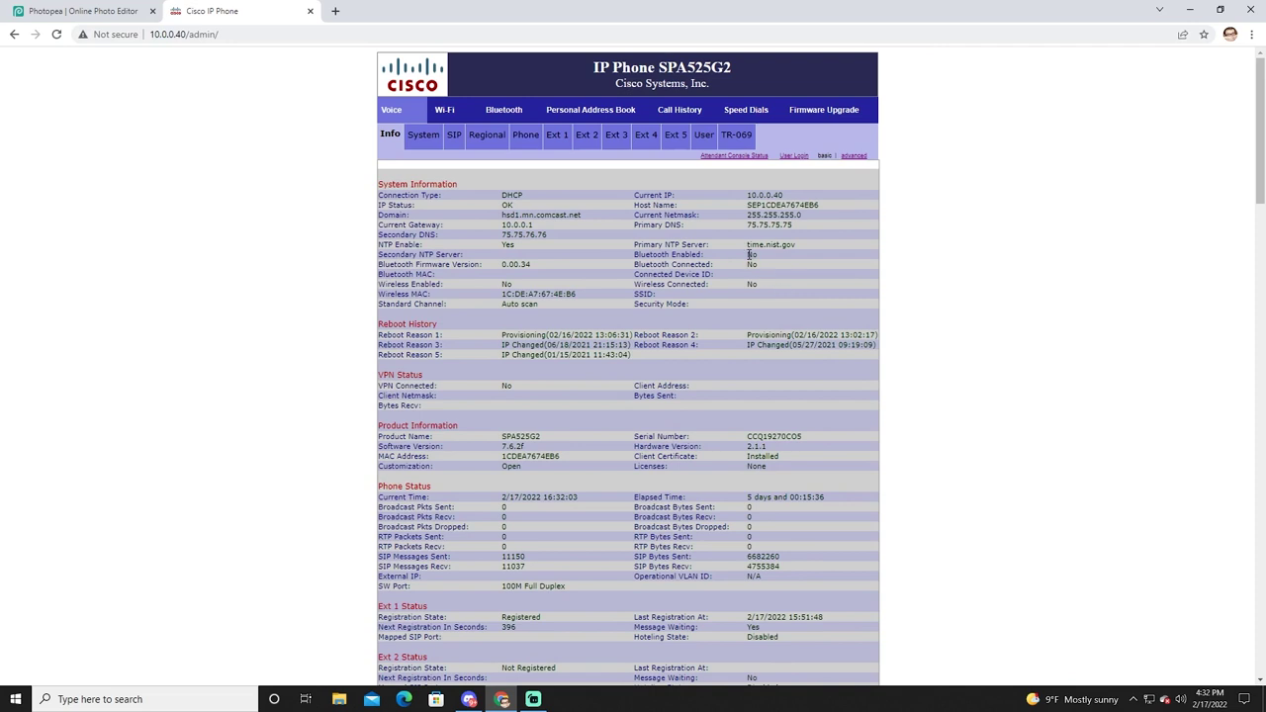
click(703, 135)
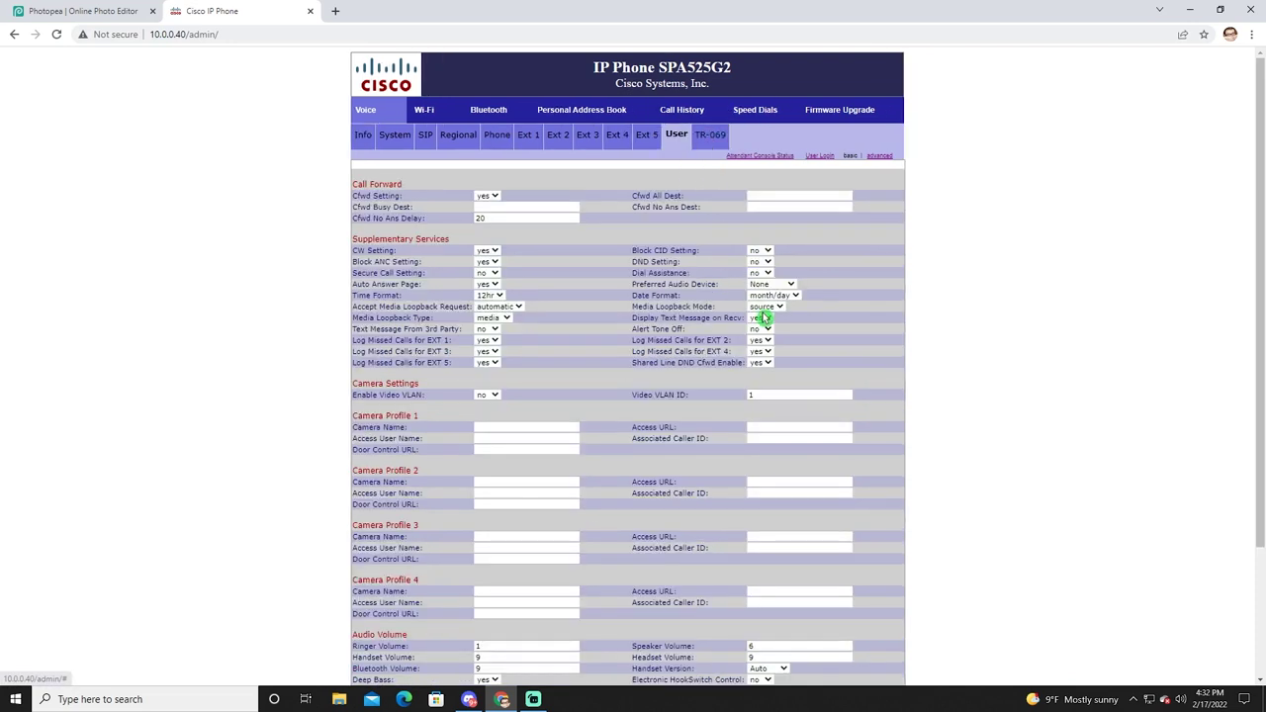
scroll(762, 316, down, 3)
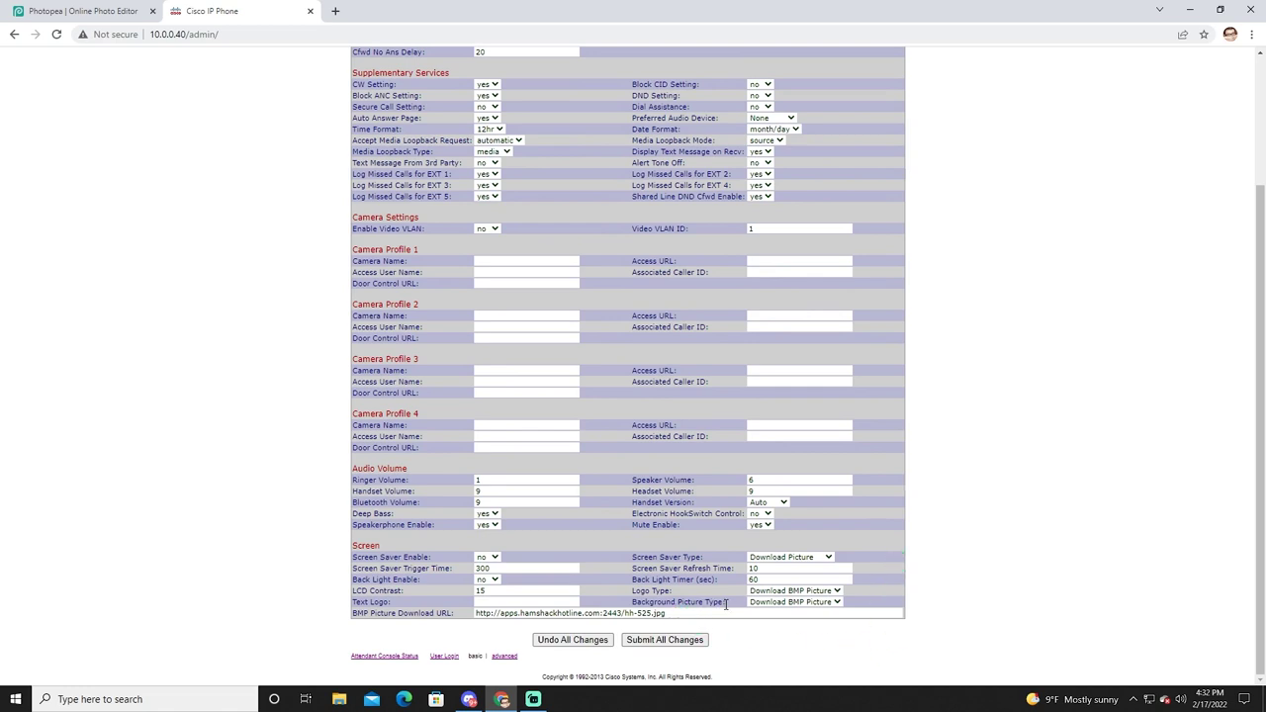
Step: Set the Screen's Background Picture Type to Default and submit all changes
drag(730, 605, 635, 607)
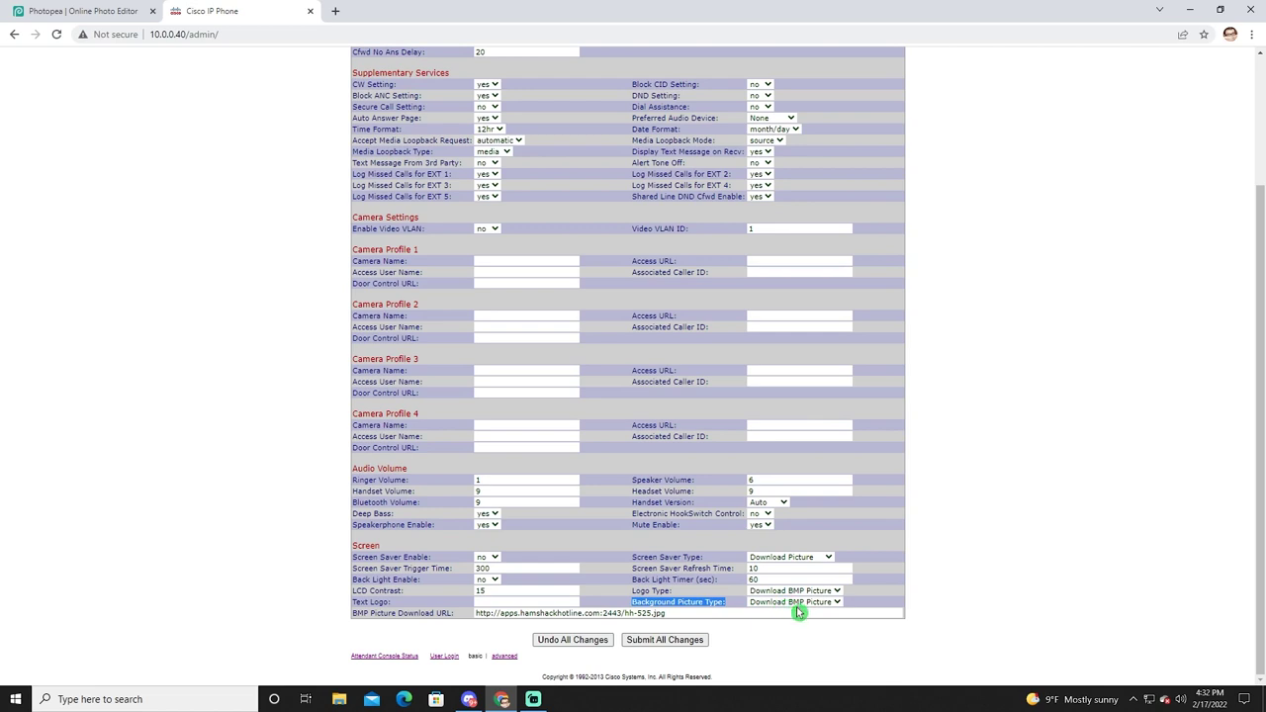
drag(800, 614, 678, 613)
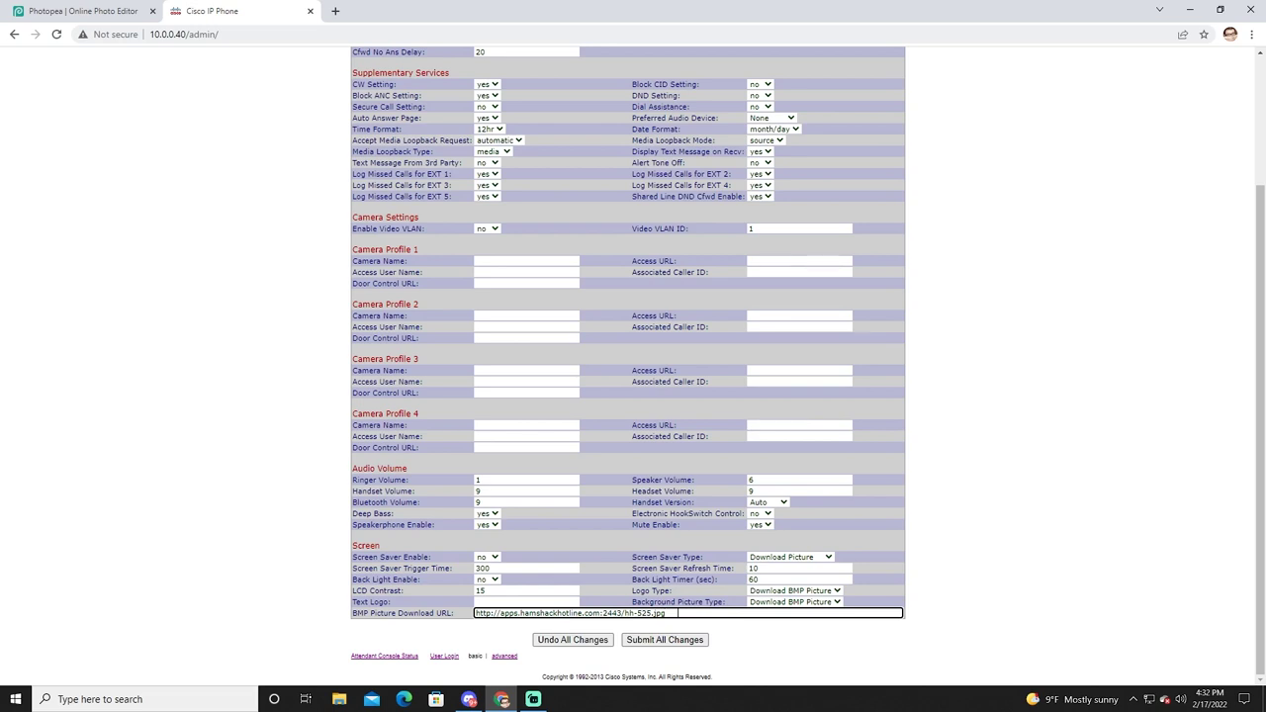
click(778, 602)
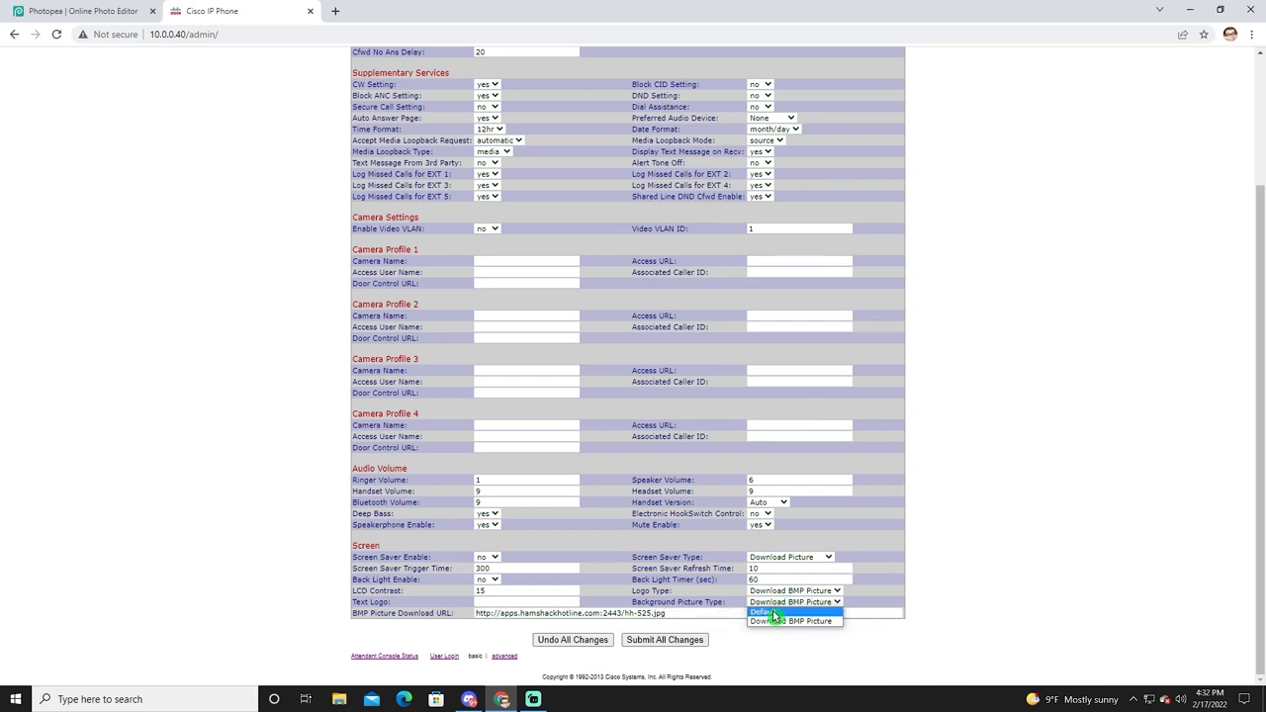
click(775, 613)
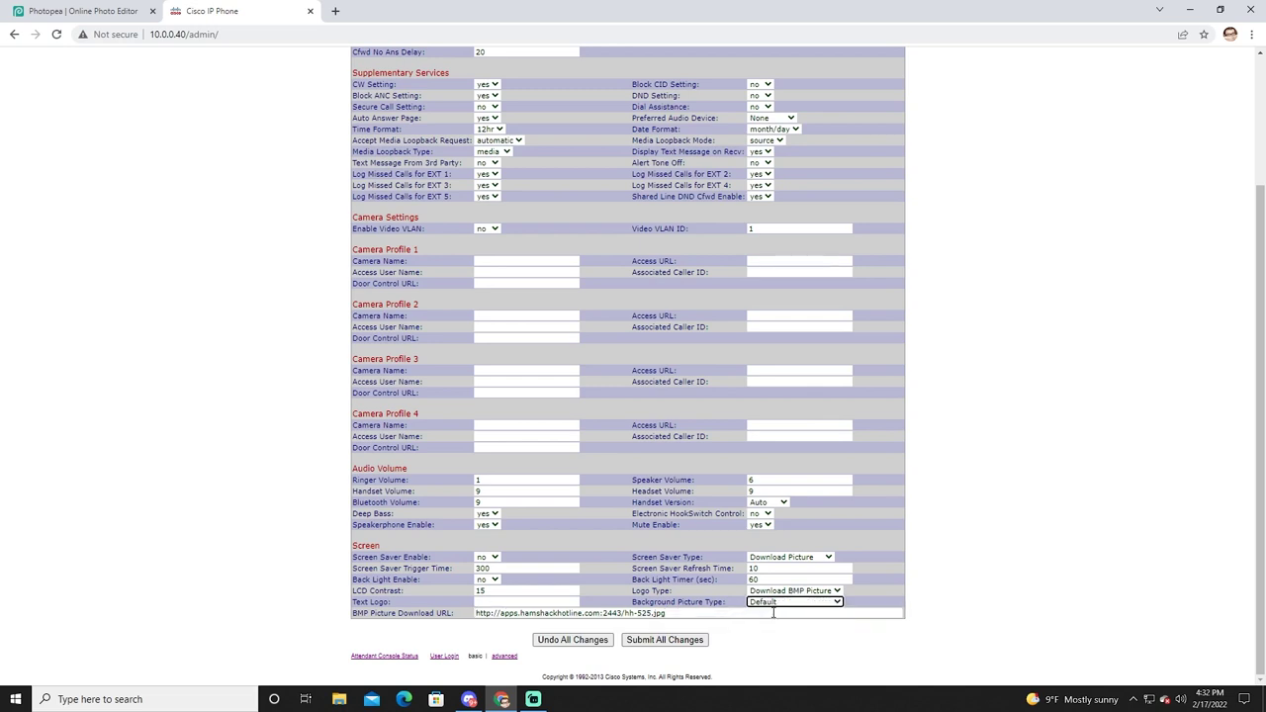
click(681, 642)
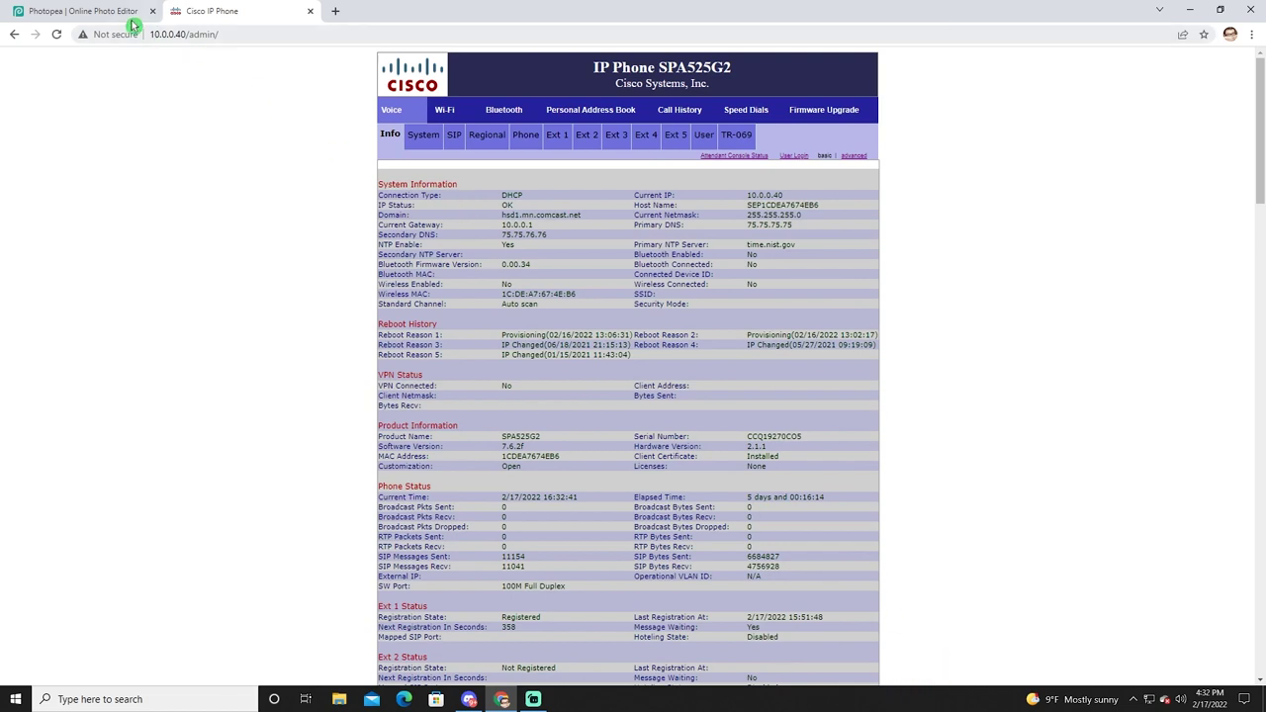
Step: Create a new 320 × 240 pixel Photopea document with a black background
click(97, 14)
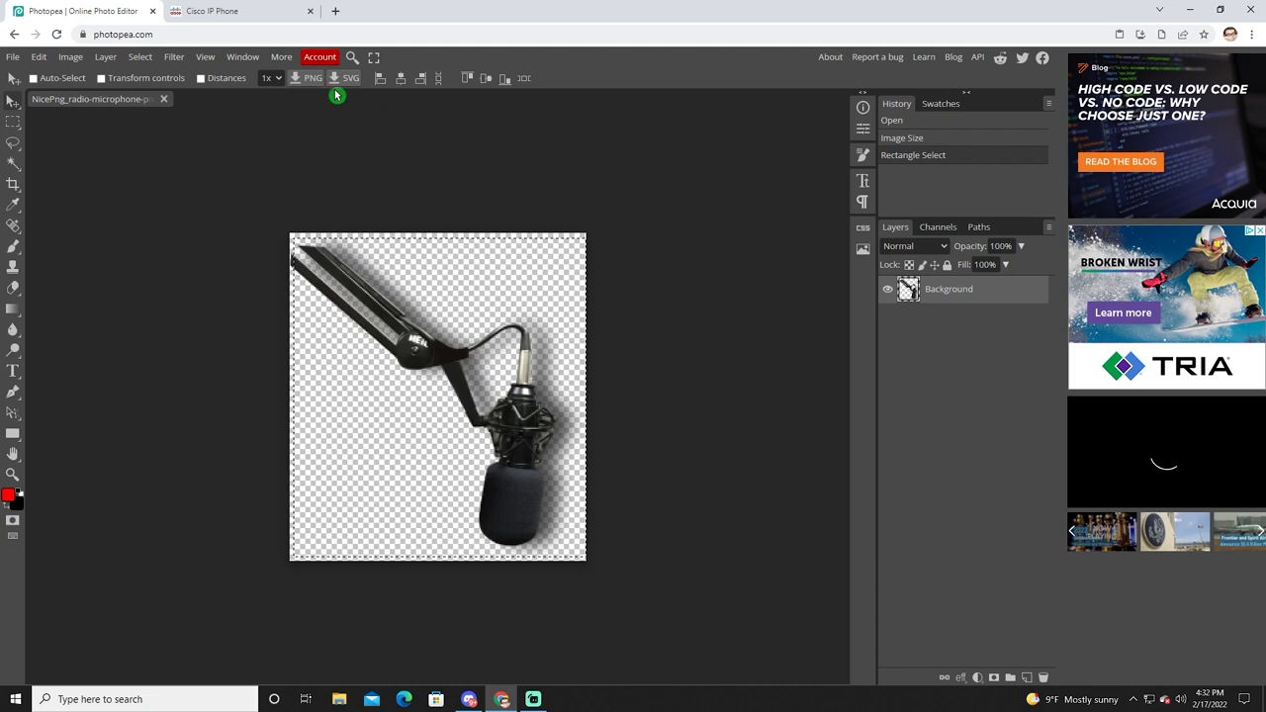
click(295, 34)
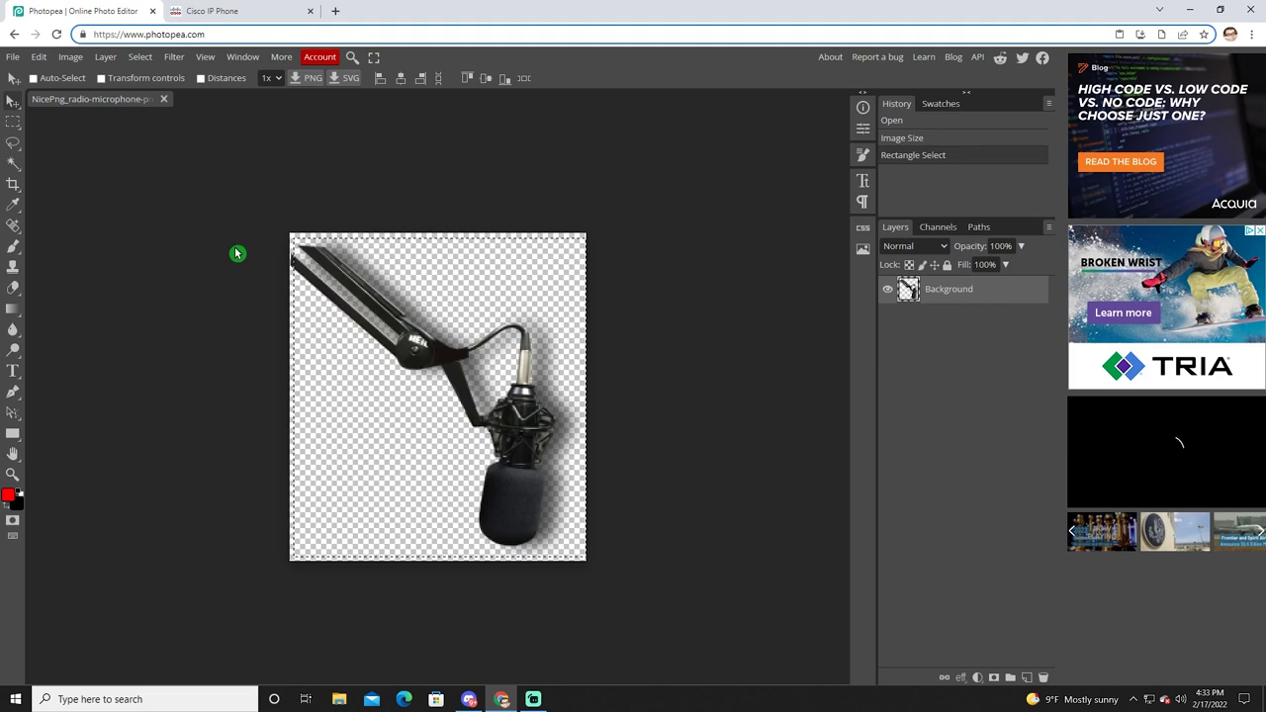
click(12, 59)
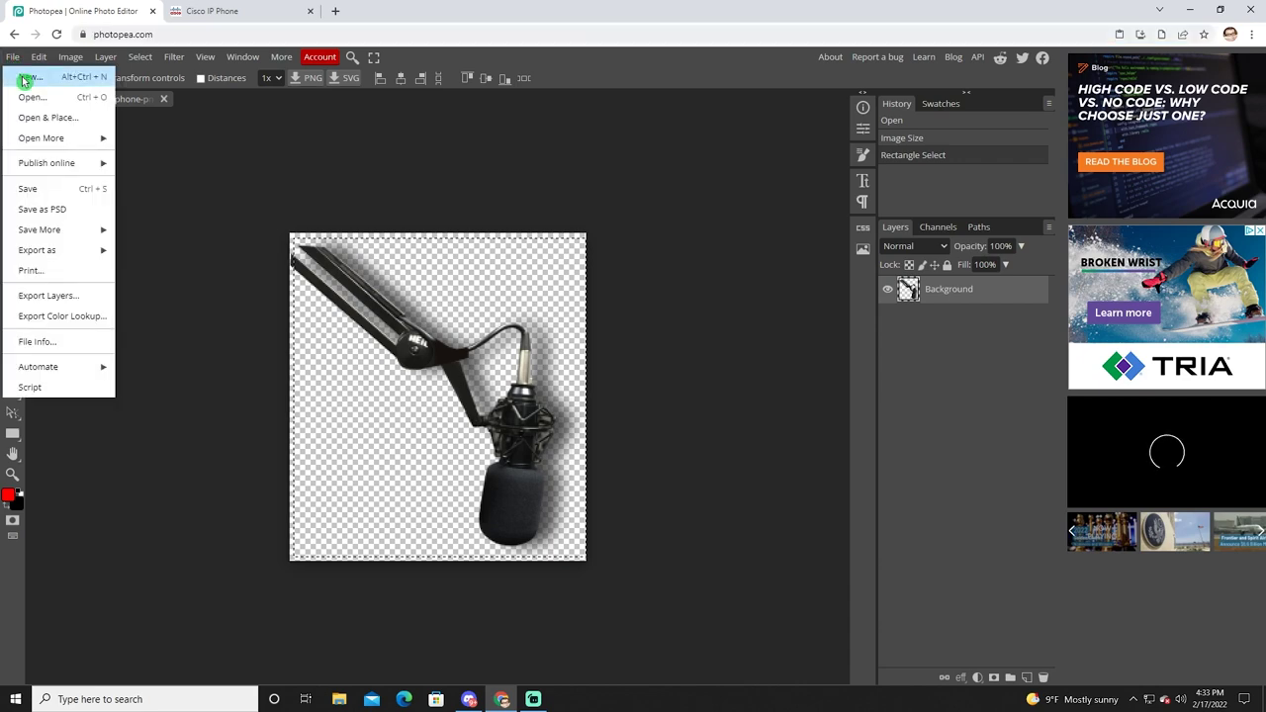
click(25, 77)
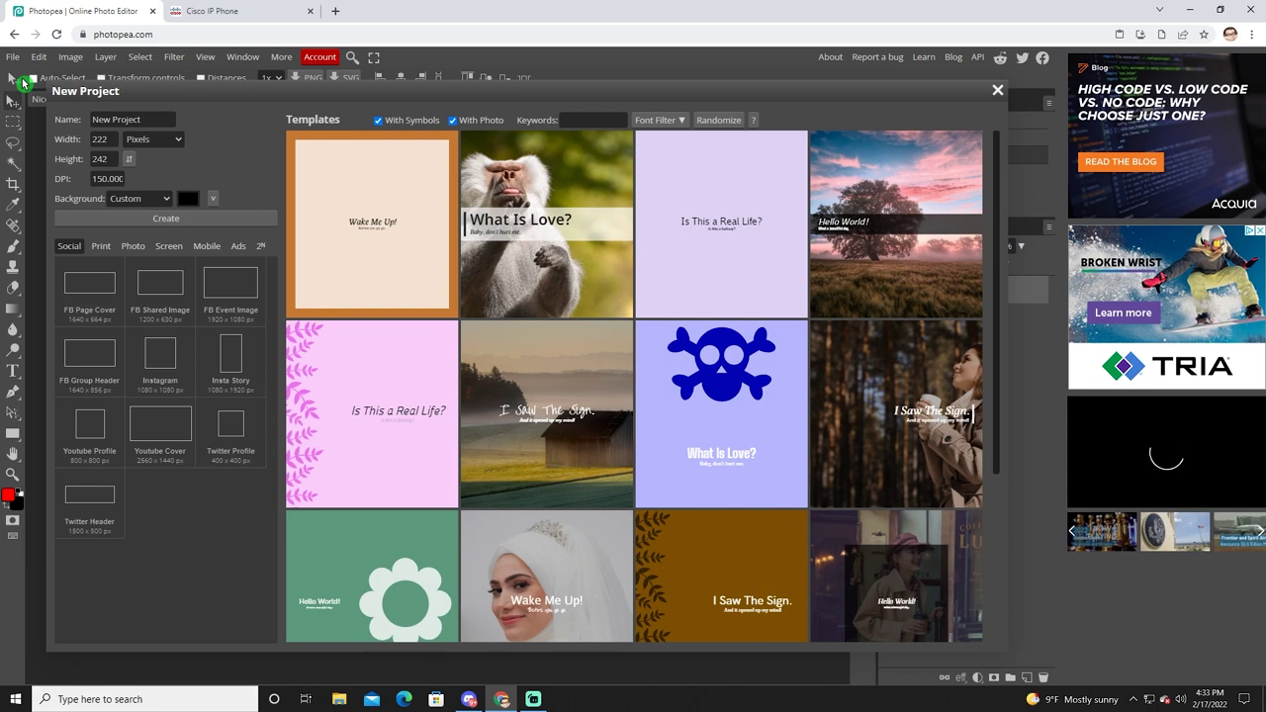
click(74, 141)
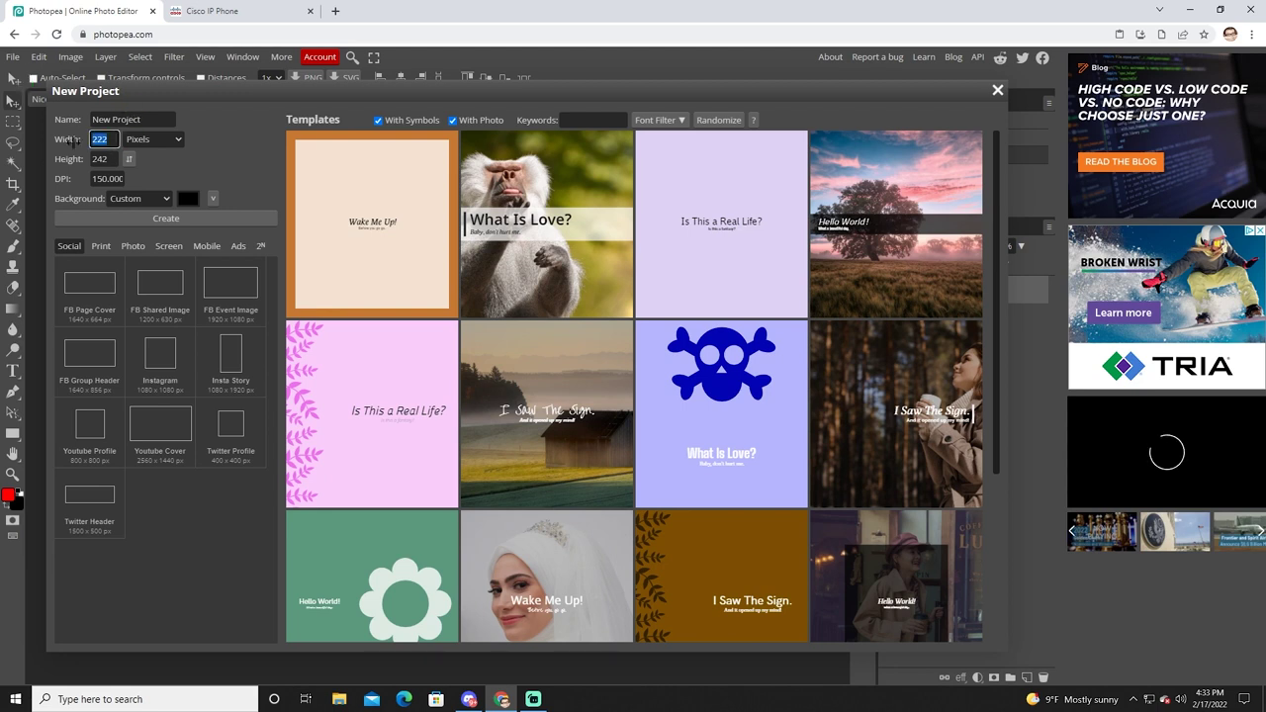
text(320)
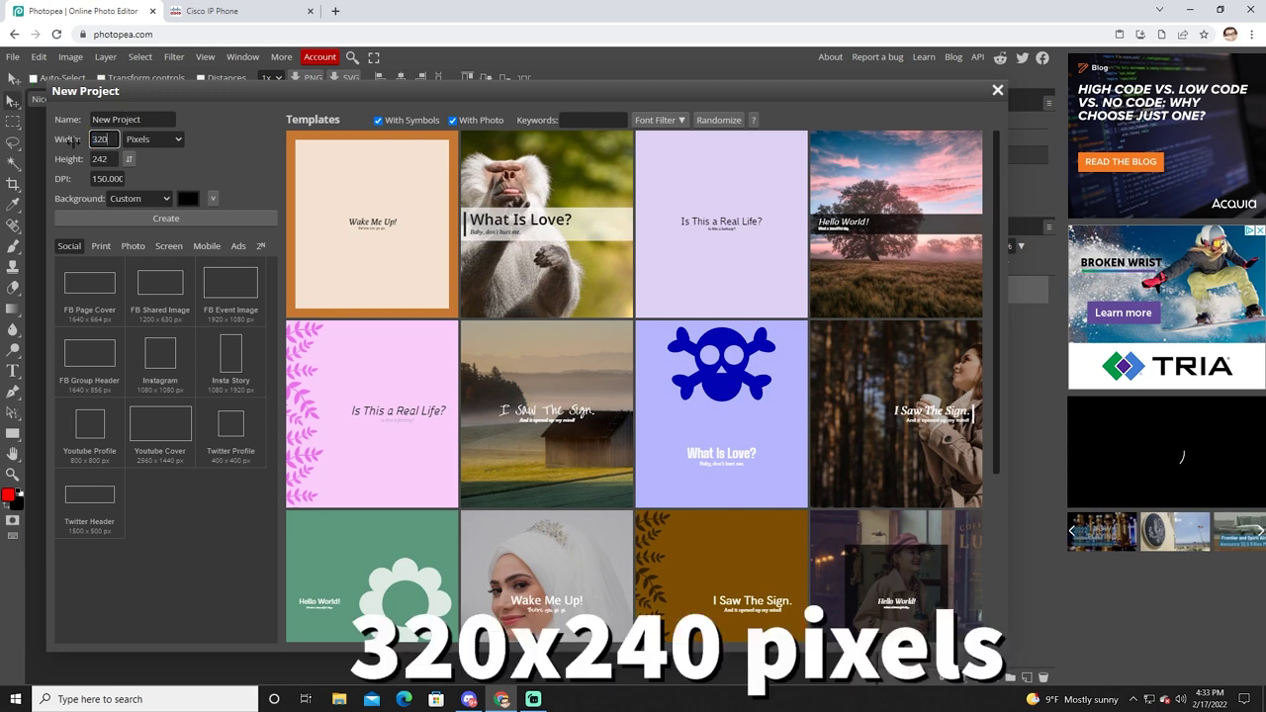
click(67, 160)
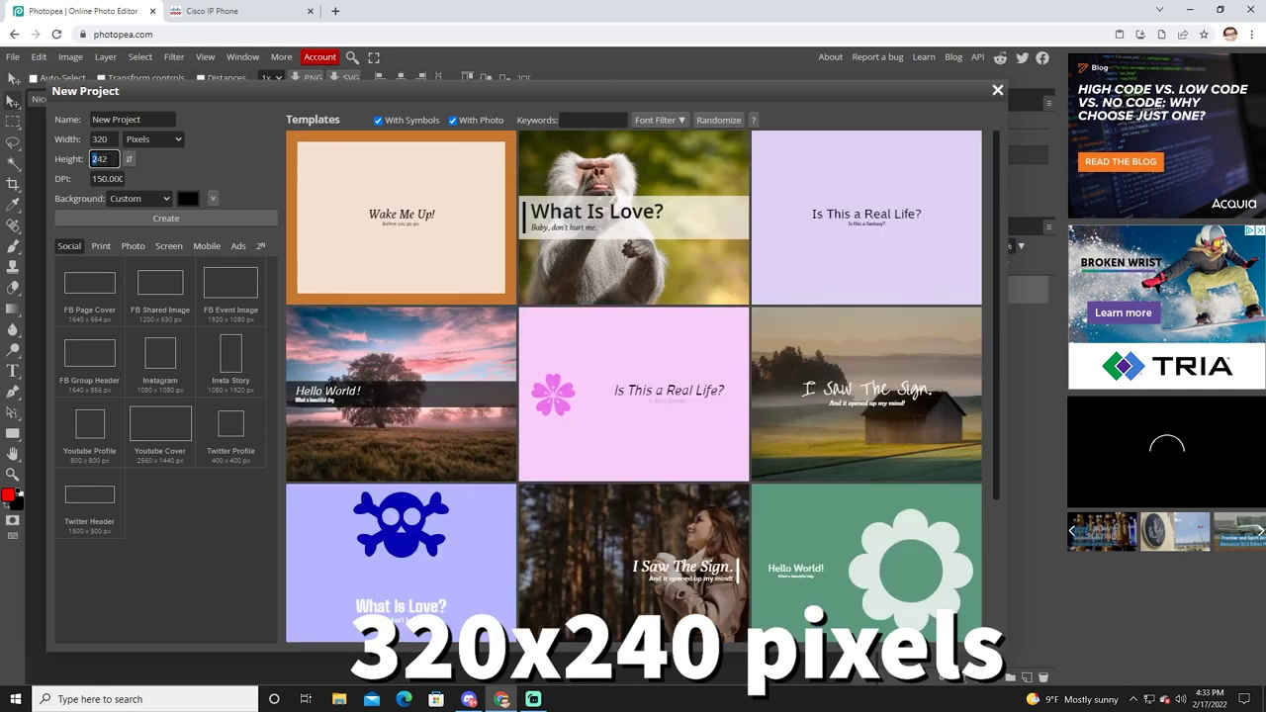
text(240)
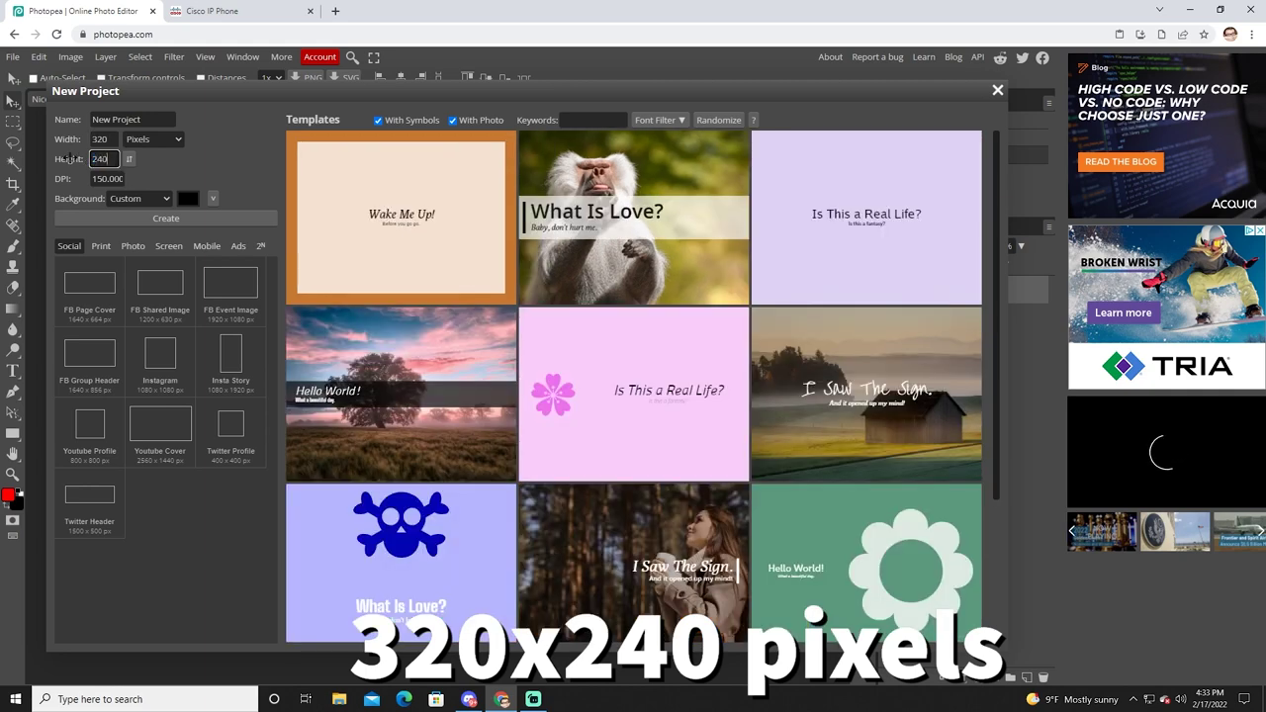
click(187, 200)
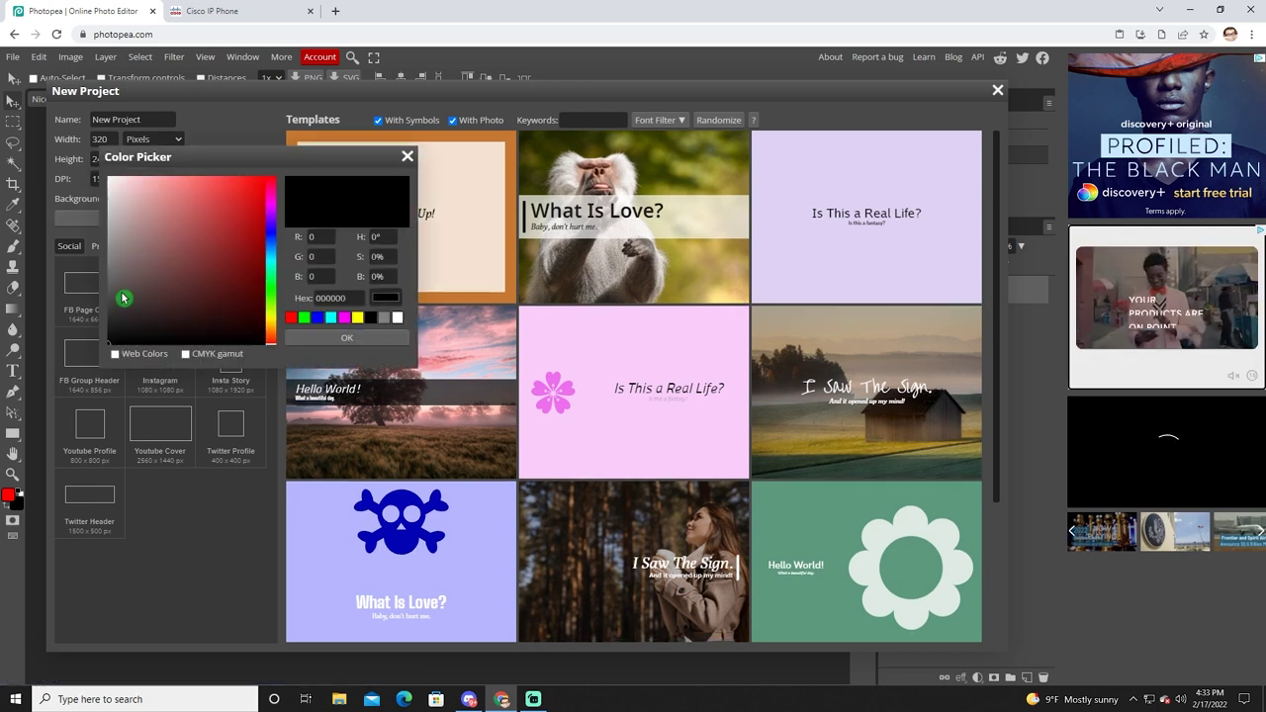
click(346, 338)
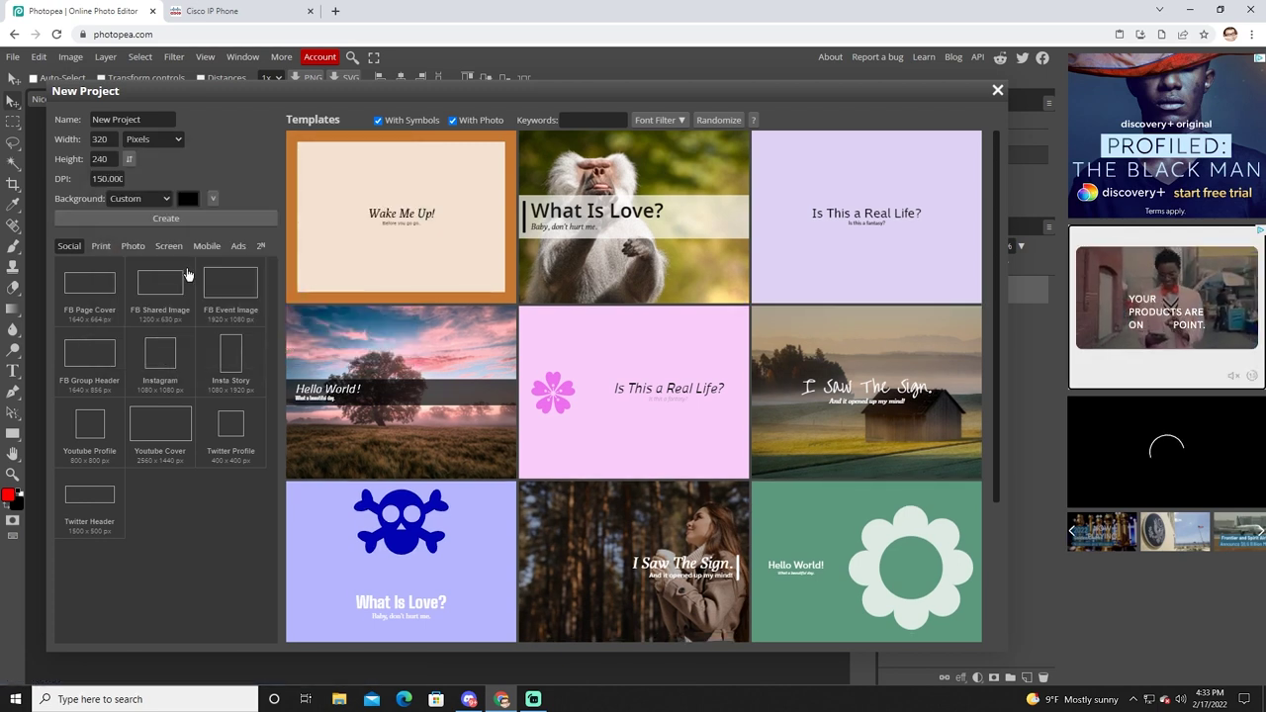
click(178, 216)
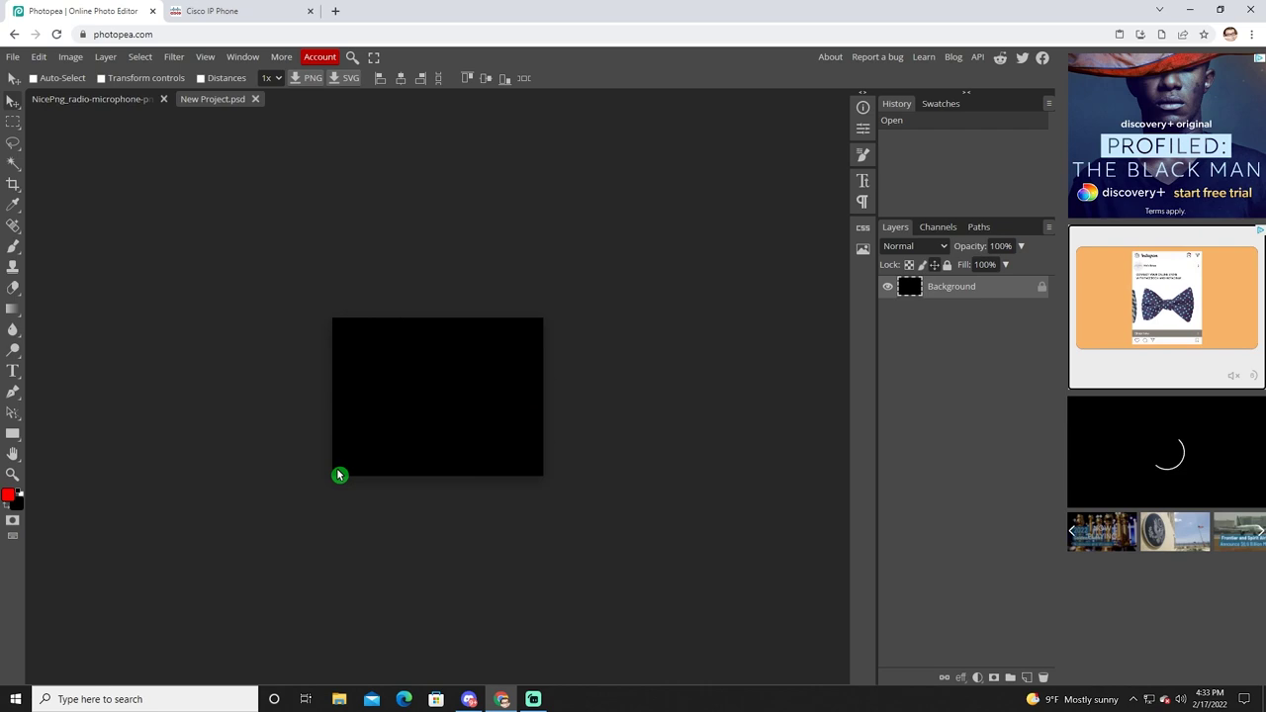
Step: Paste the microphone into New Project.psd and shift it toward the canvas's left edge
click(84, 102)
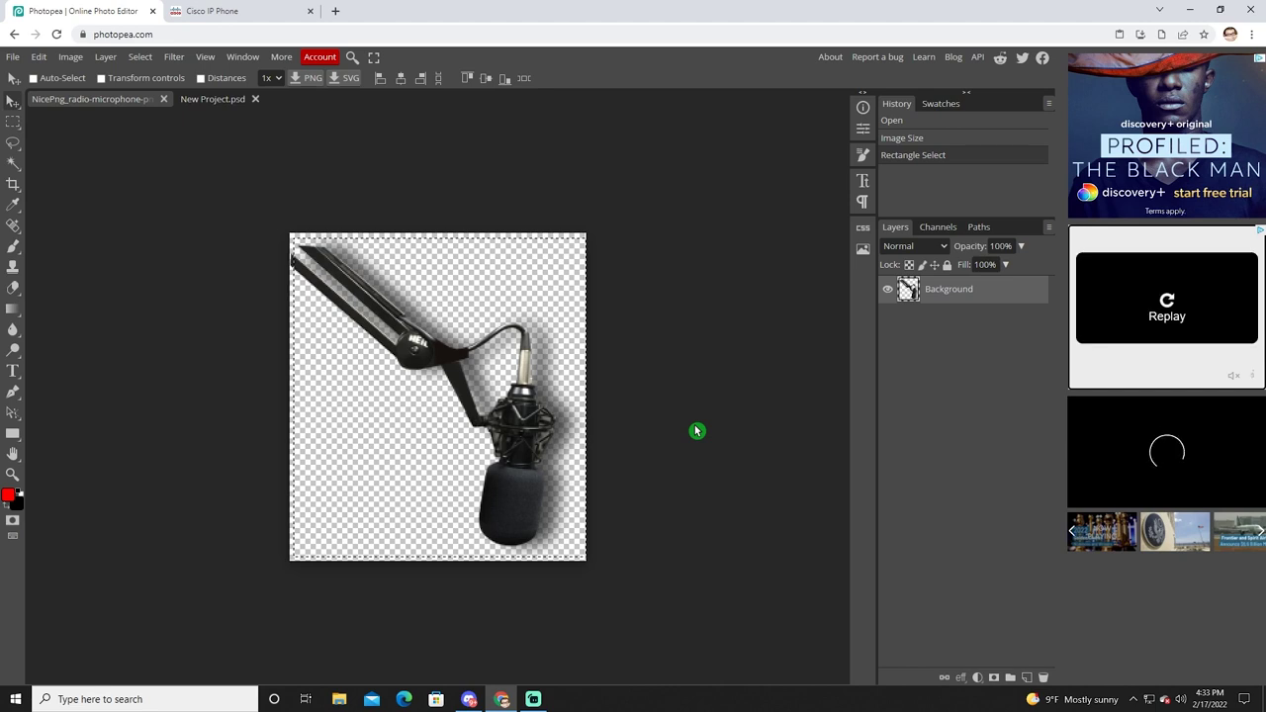
click(210, 102)
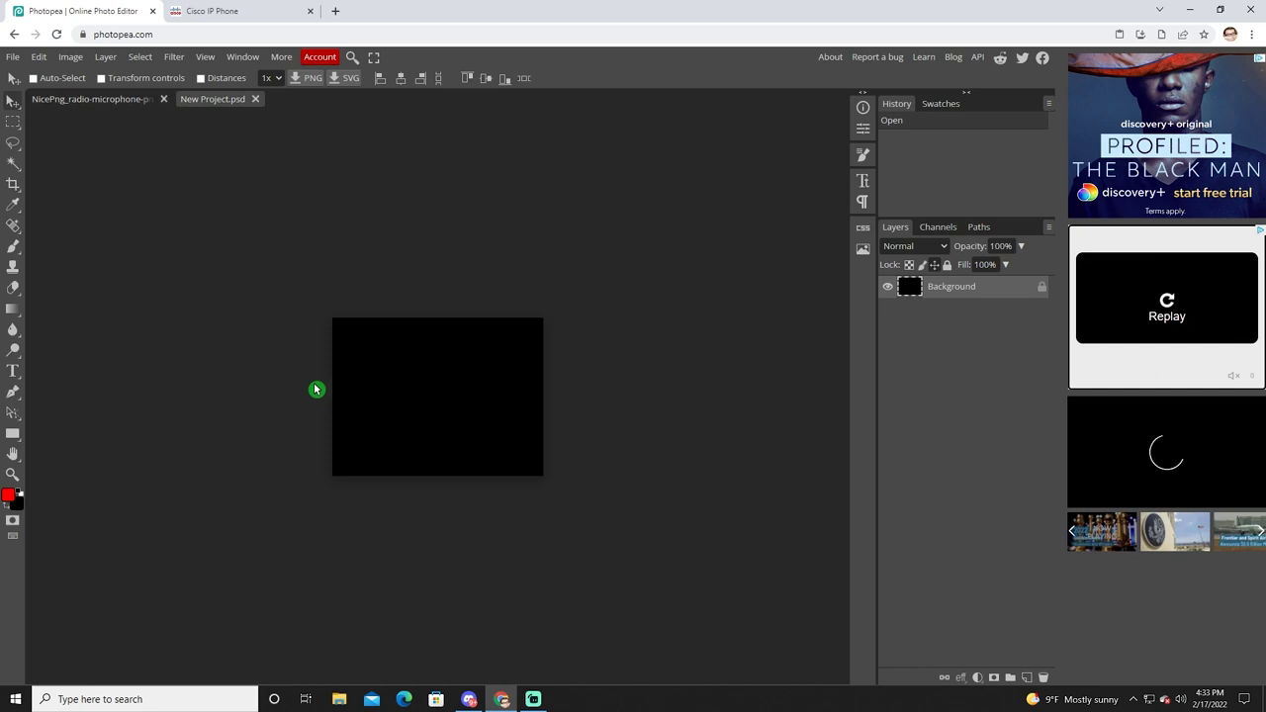
key(ctrl+v)
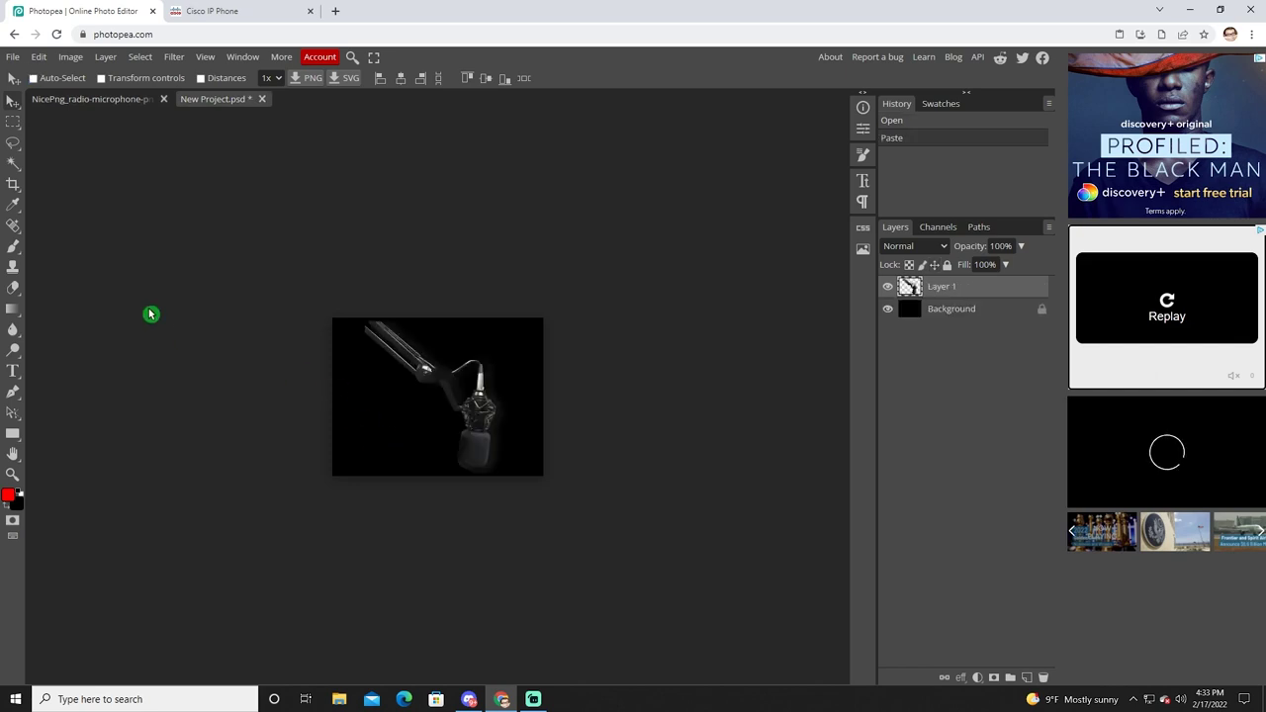
click(16, 111)
drag(445, 376, 374, 365)
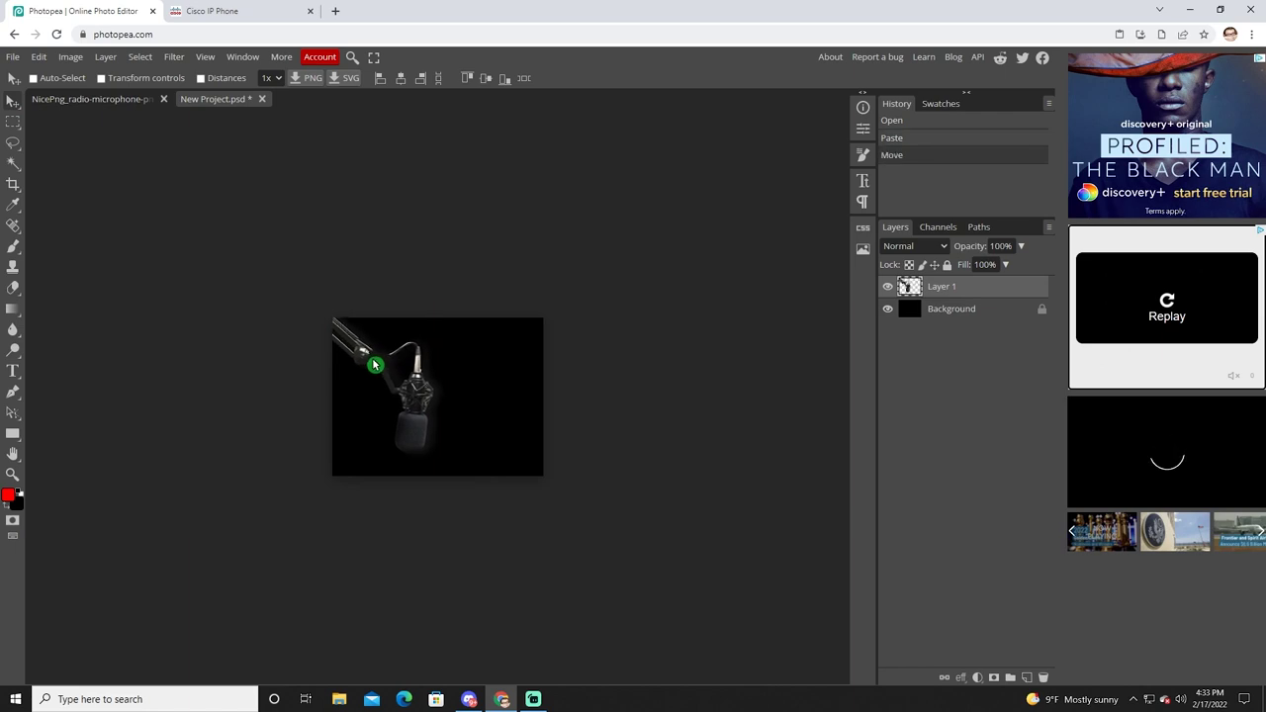
Step: Export the composition as a 320×240 JPG at 100% quality
click(13, 60)
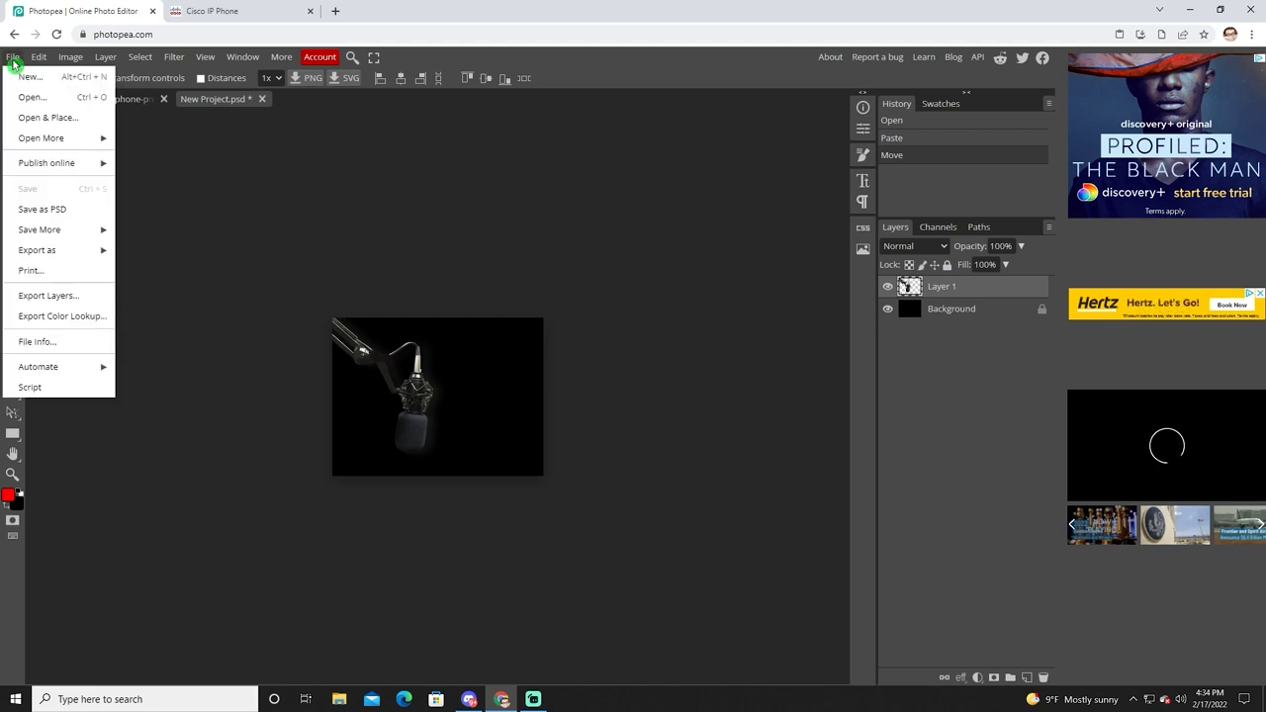
mouse_move(94, 254)
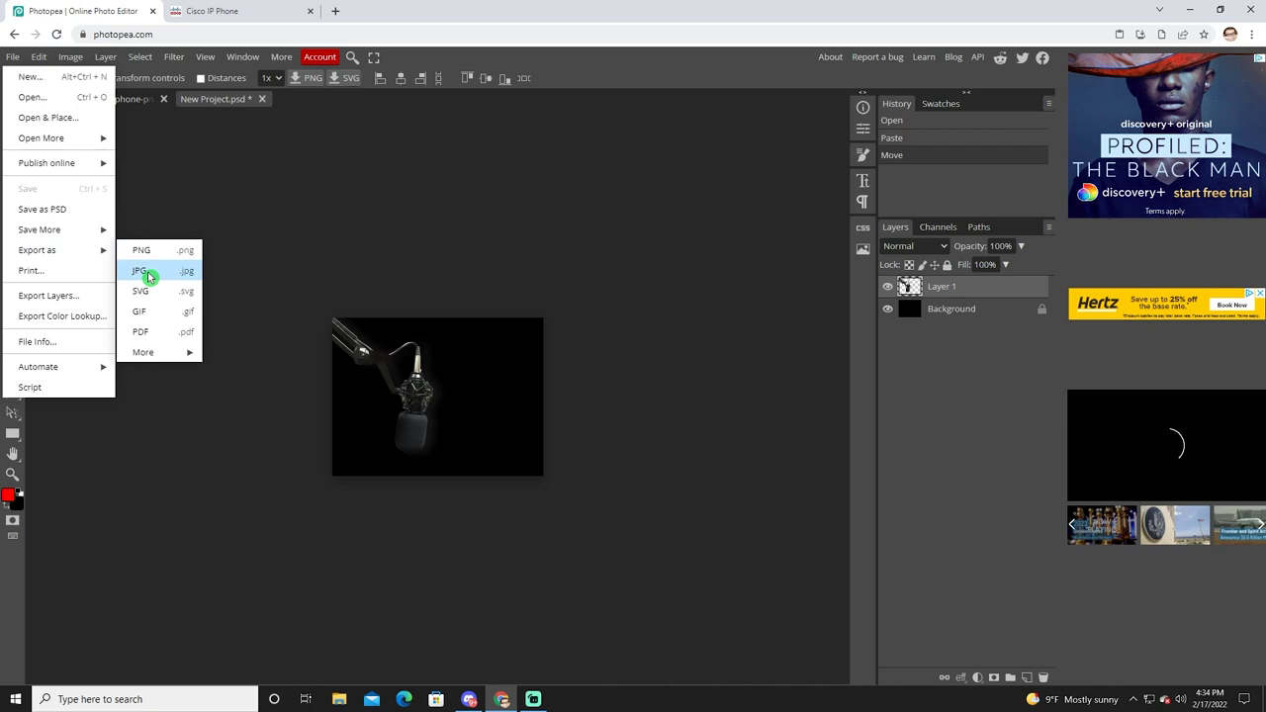
click(140, 271)
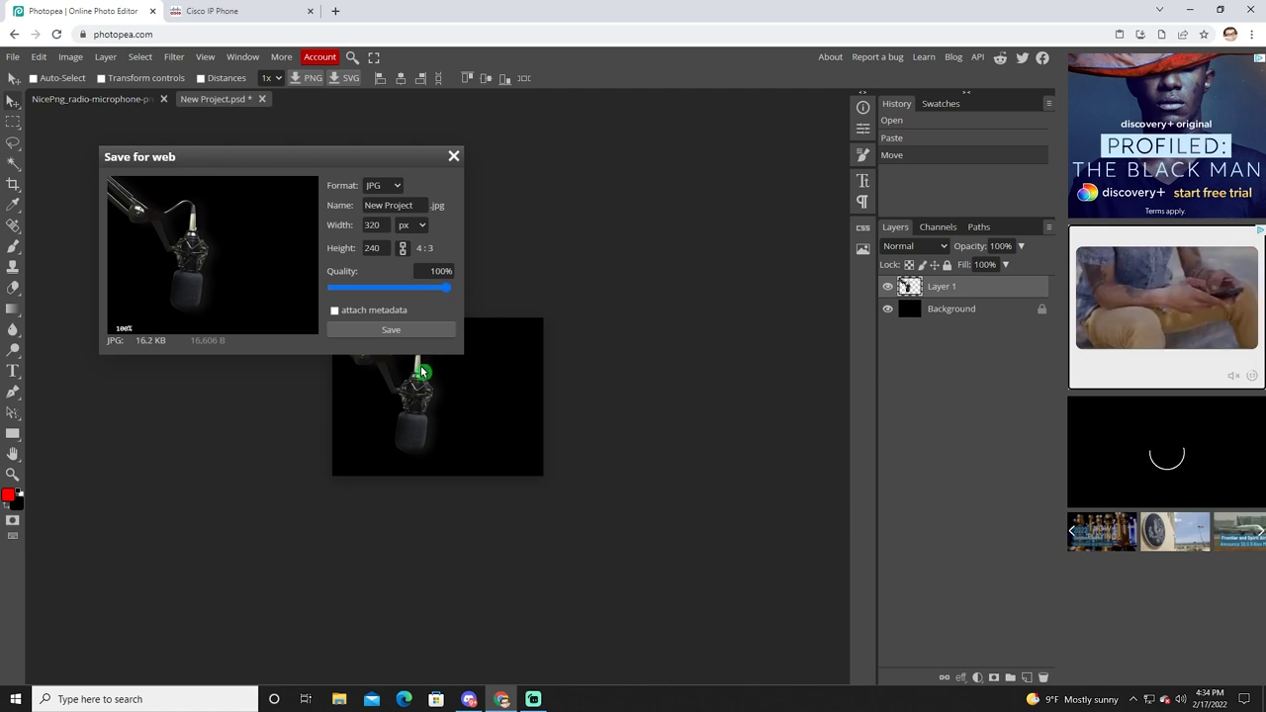
click(396, 329)
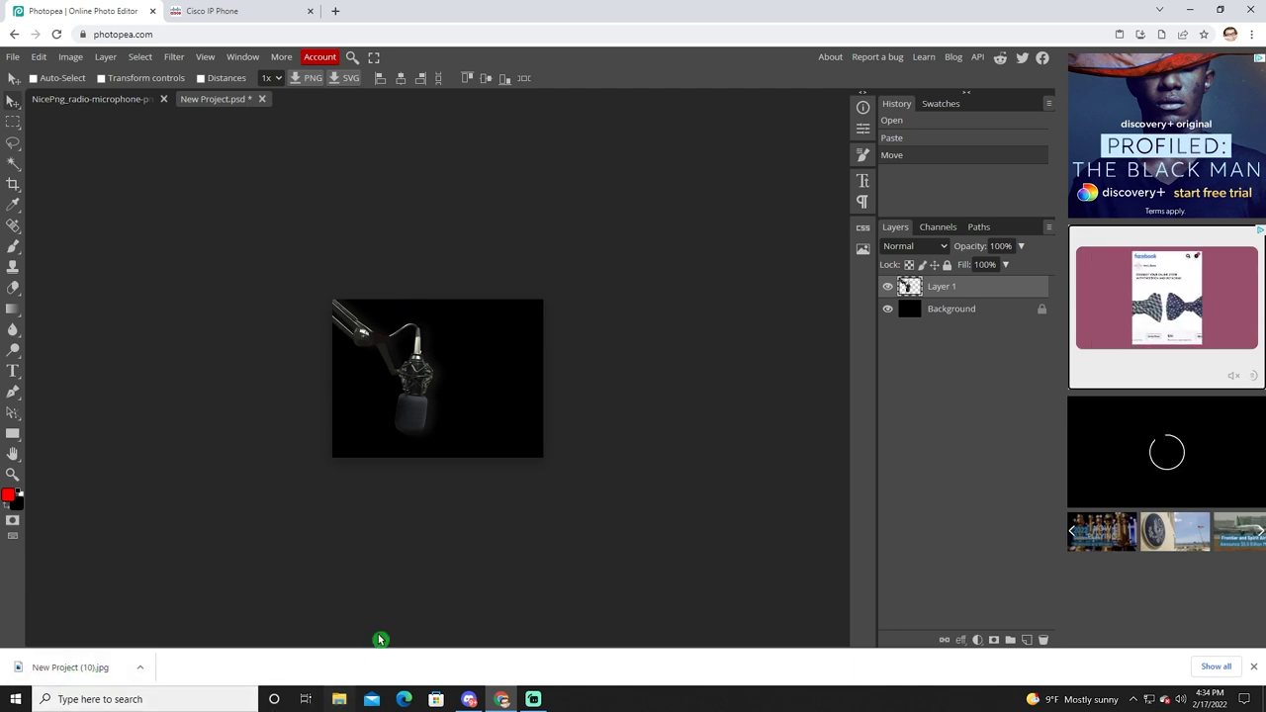
Step: Browse to the USB30FD (F:) drive in File Explorer and open its pictures folder
click(346, 701)
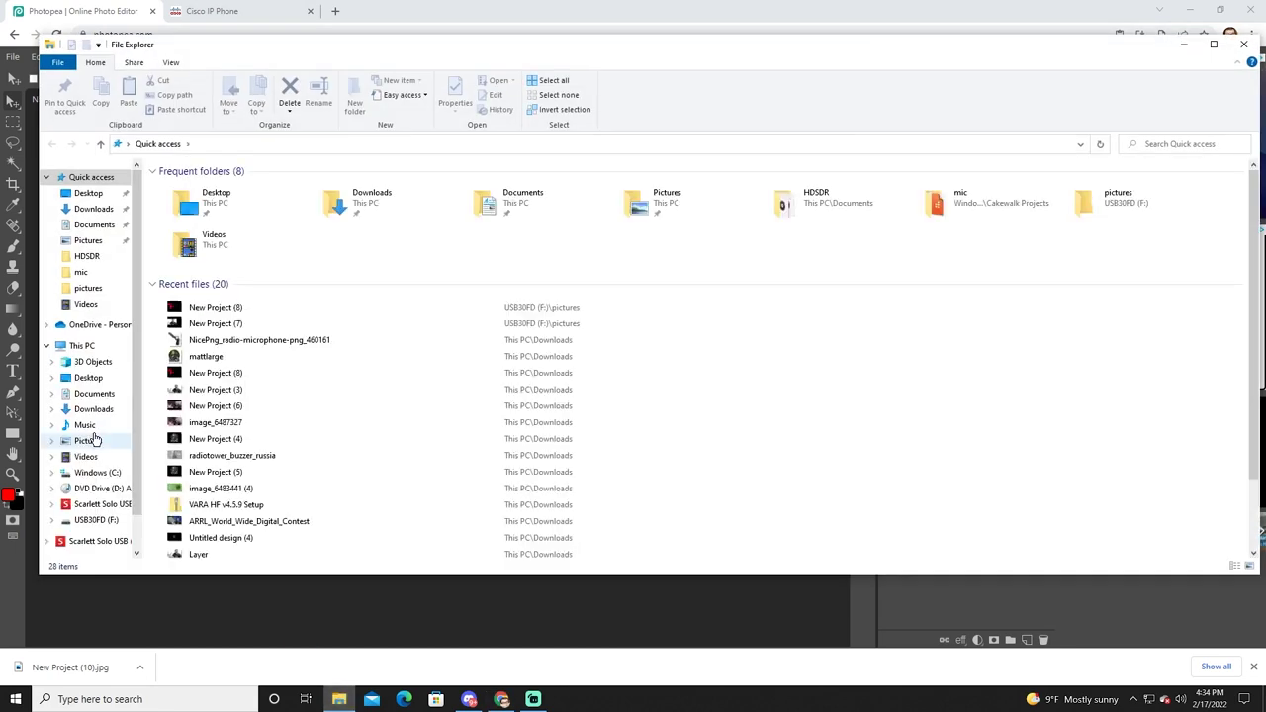
scroll(133, 426, down, 1)
click(99, 478)
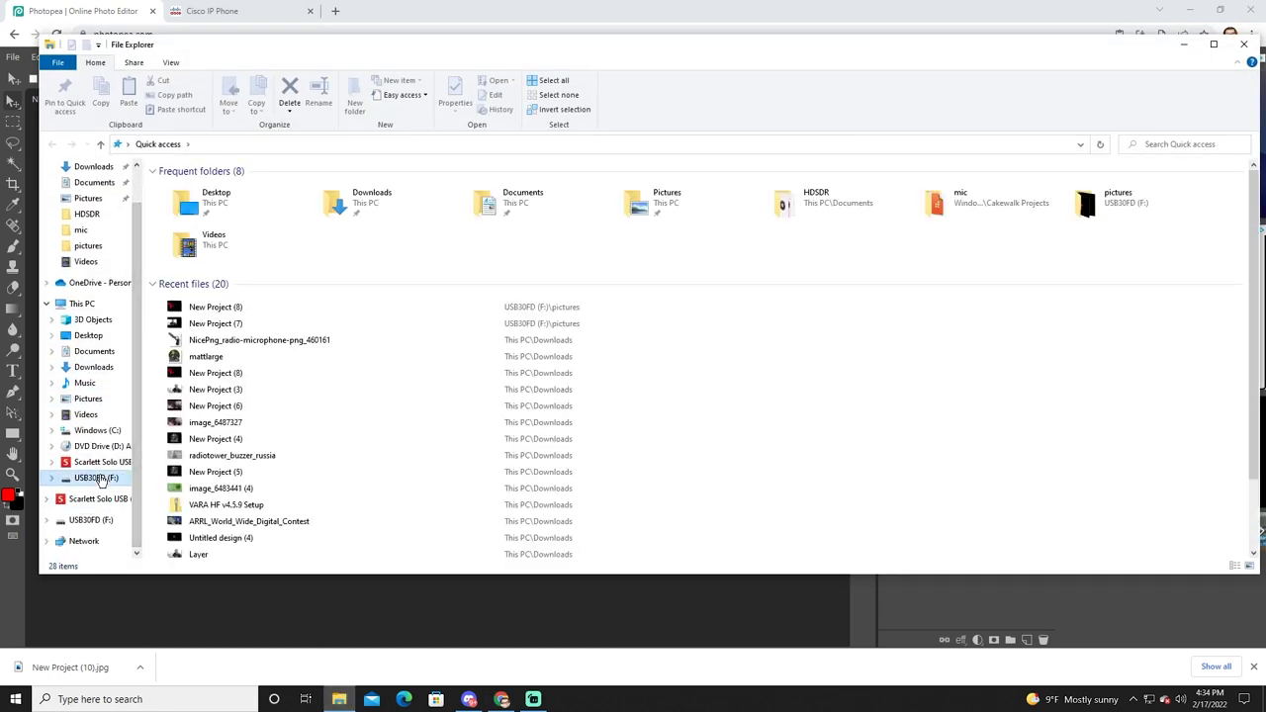
click(247, 387)
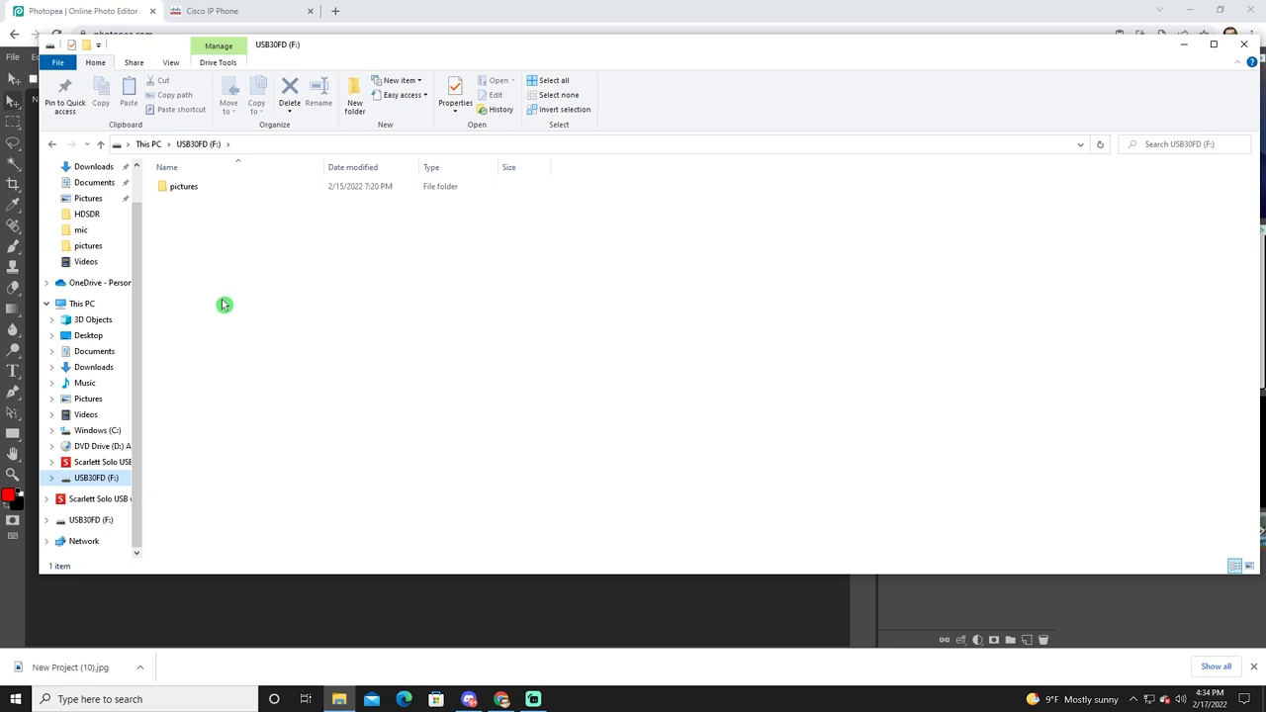
right_click(184, 222)
mouse_move(250, 375)
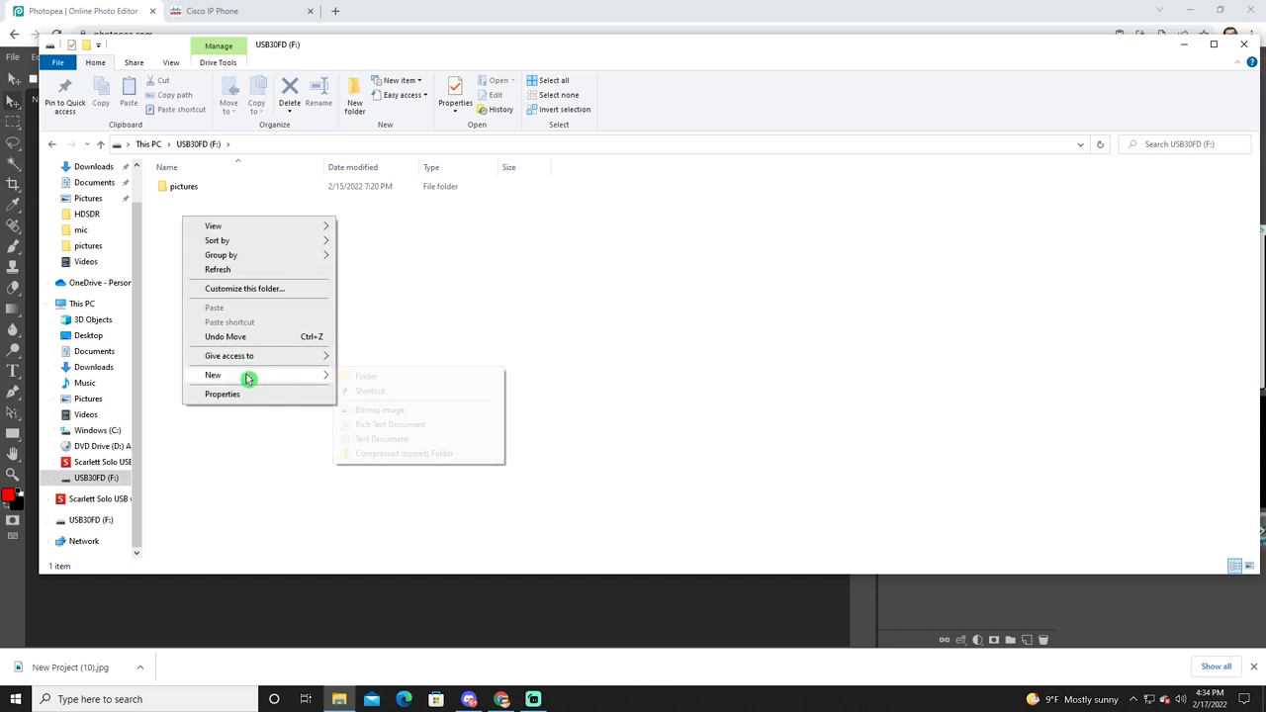
click(226, 260)
click(177, 190)
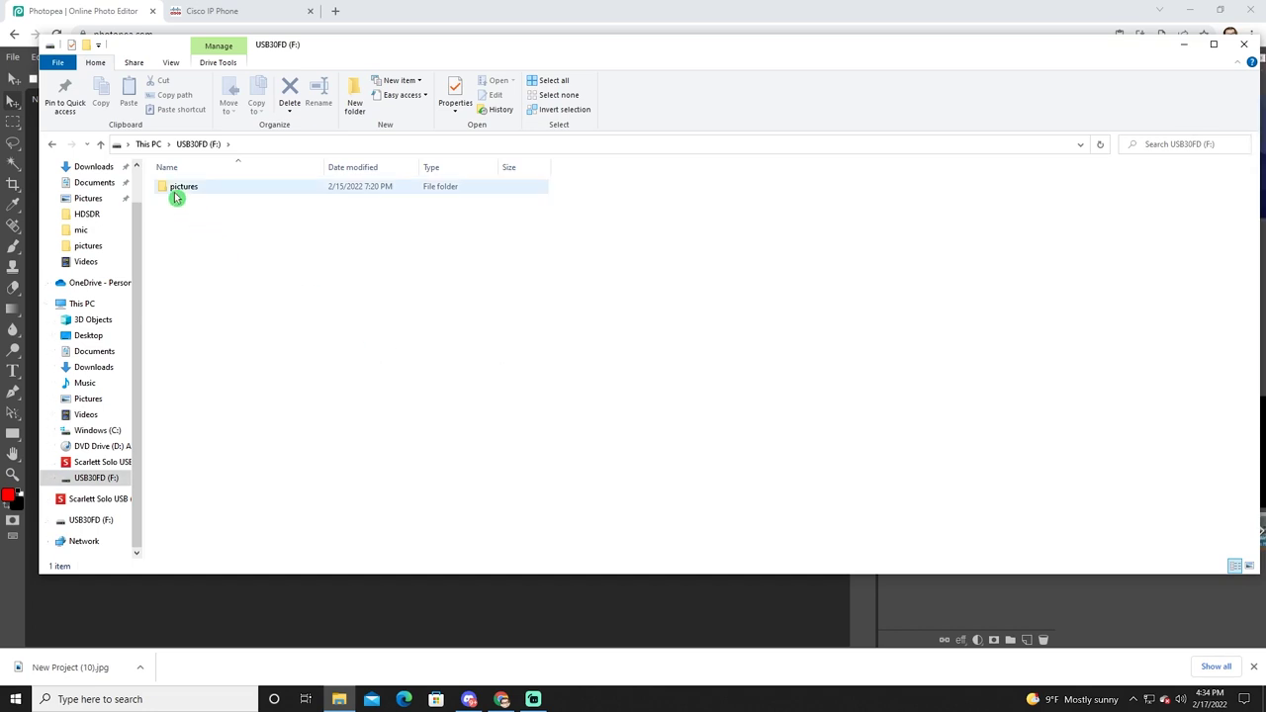
double_click(177, 189)
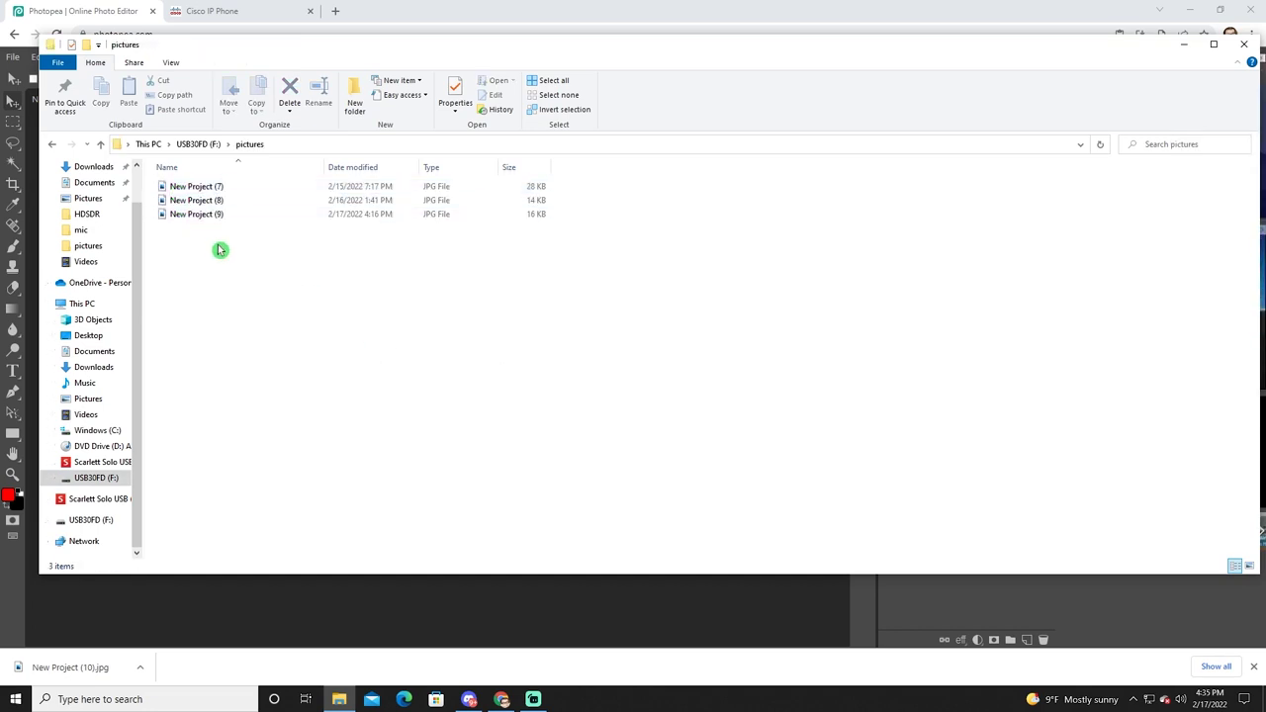
click(203, 188)
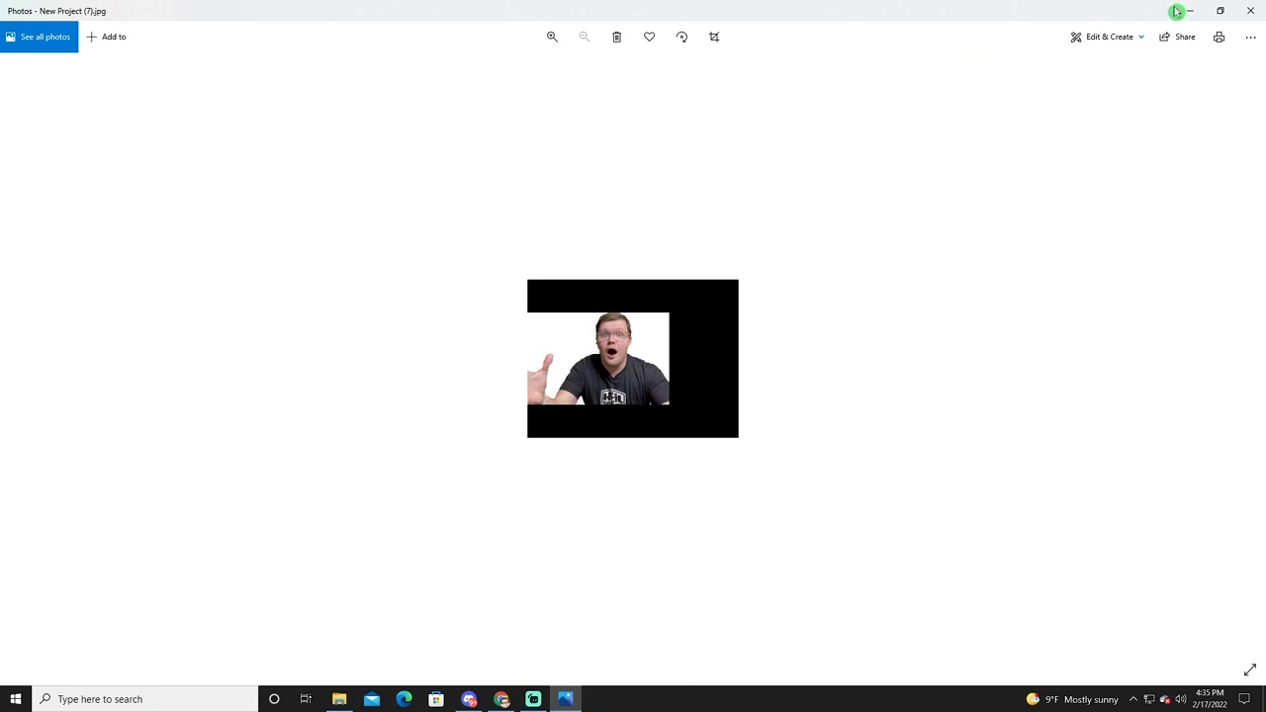
click(1251, 10)
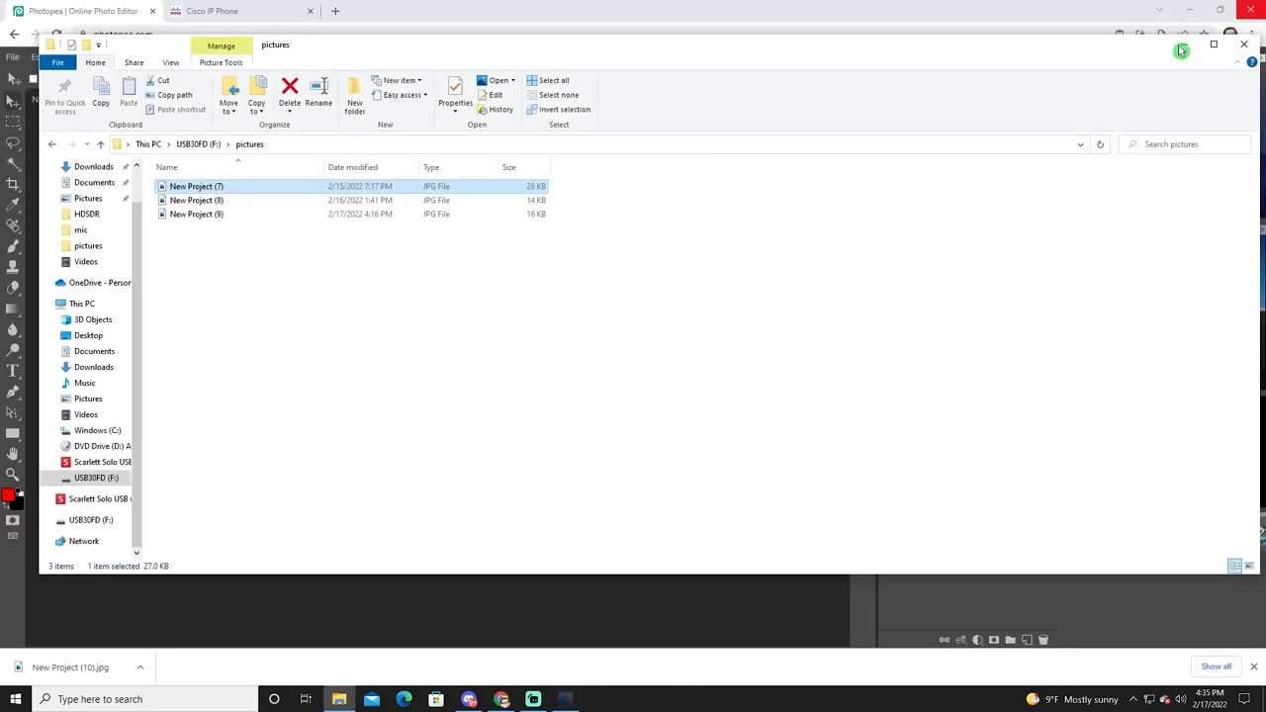
click(304, 206)
double_click(304, 206)
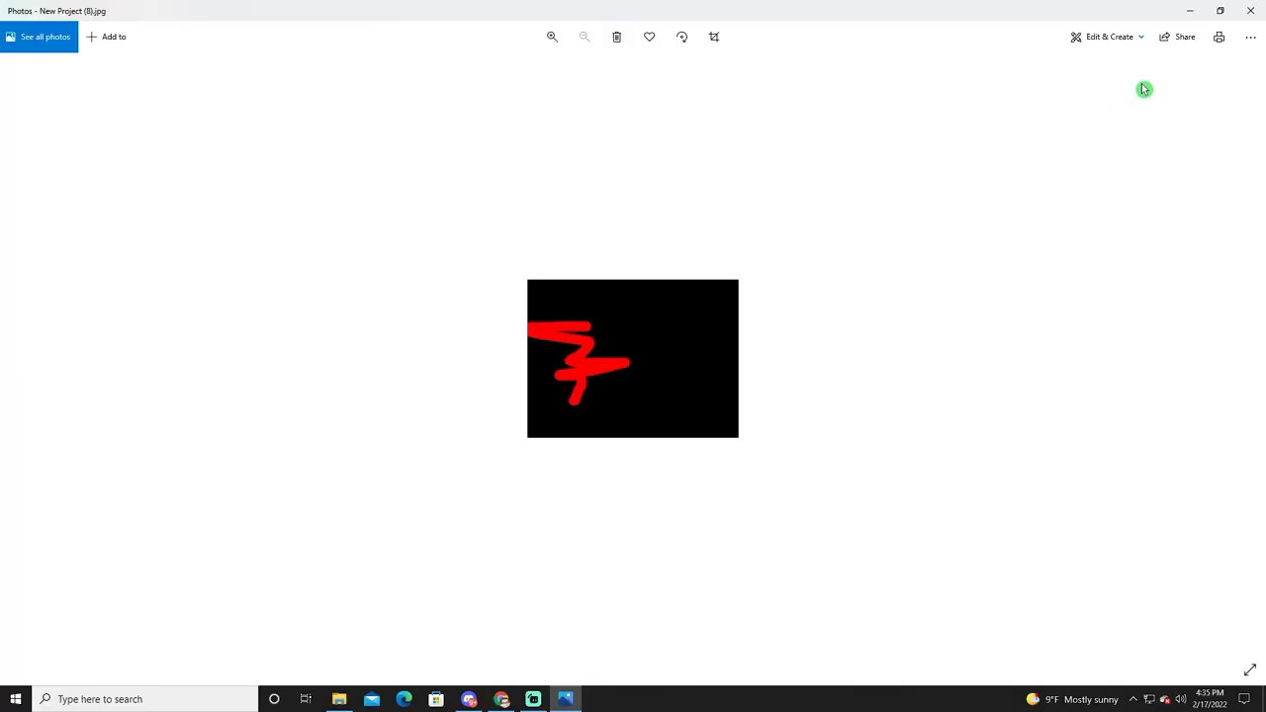
click(1252, 9)
double_click(195, 216)
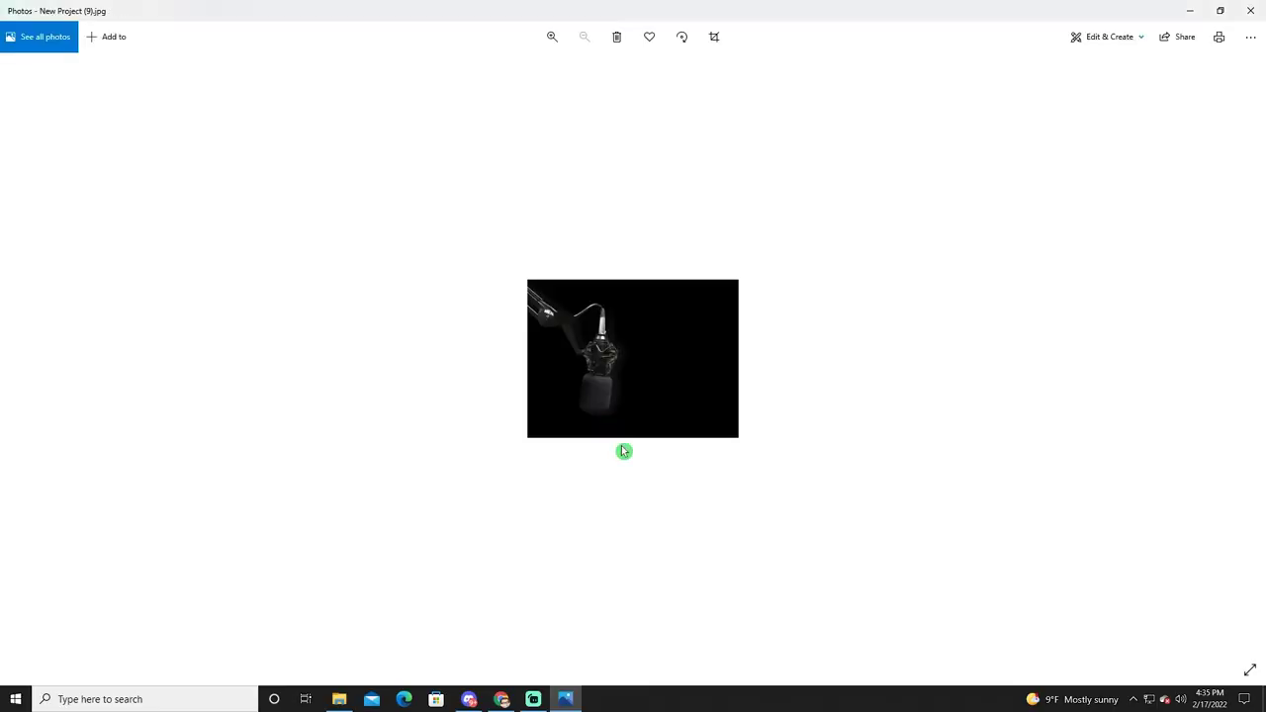
click(1252, 12)
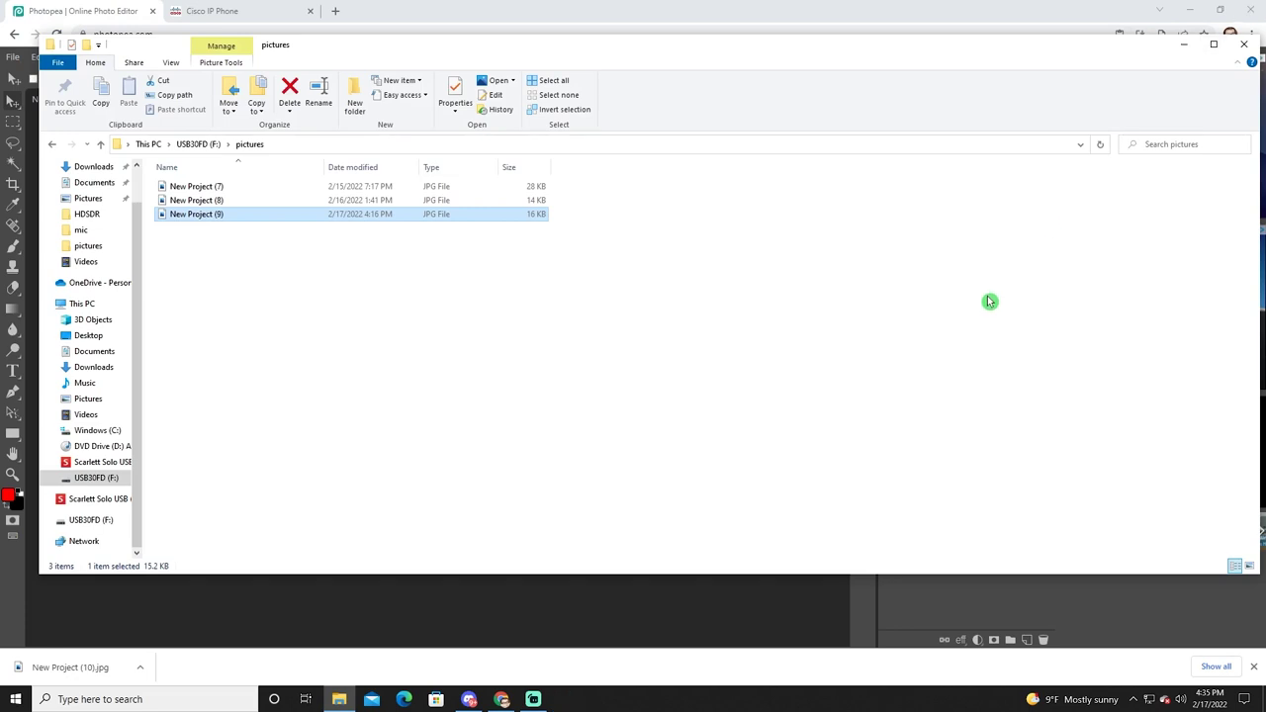